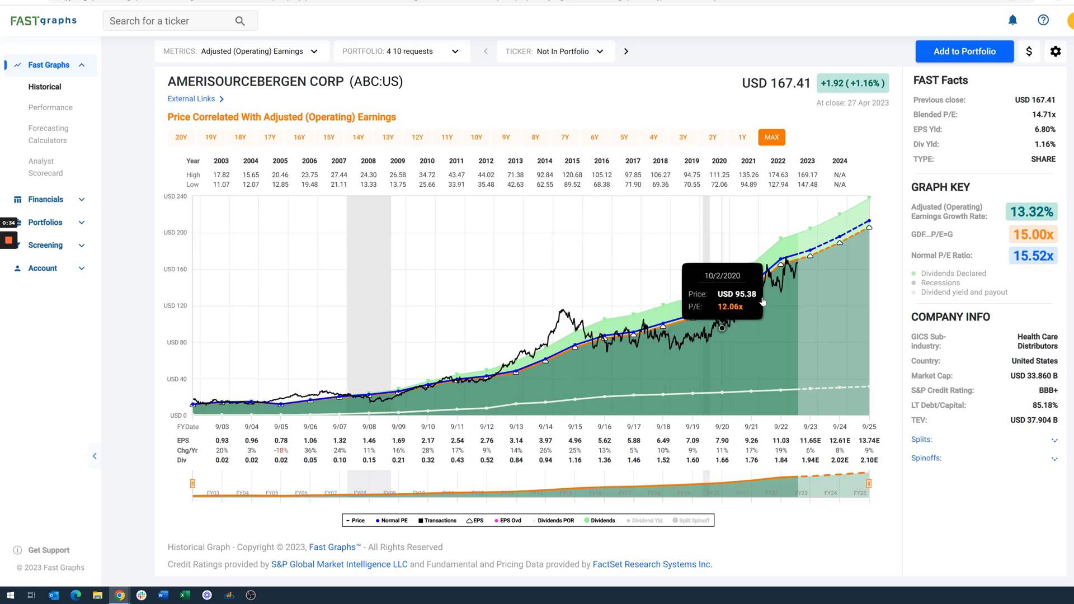
Step: Hide the Price line in the AmerisourceBergen chart legend, then show it again
{"action": "left_click", "coordinate": [358, 520]}
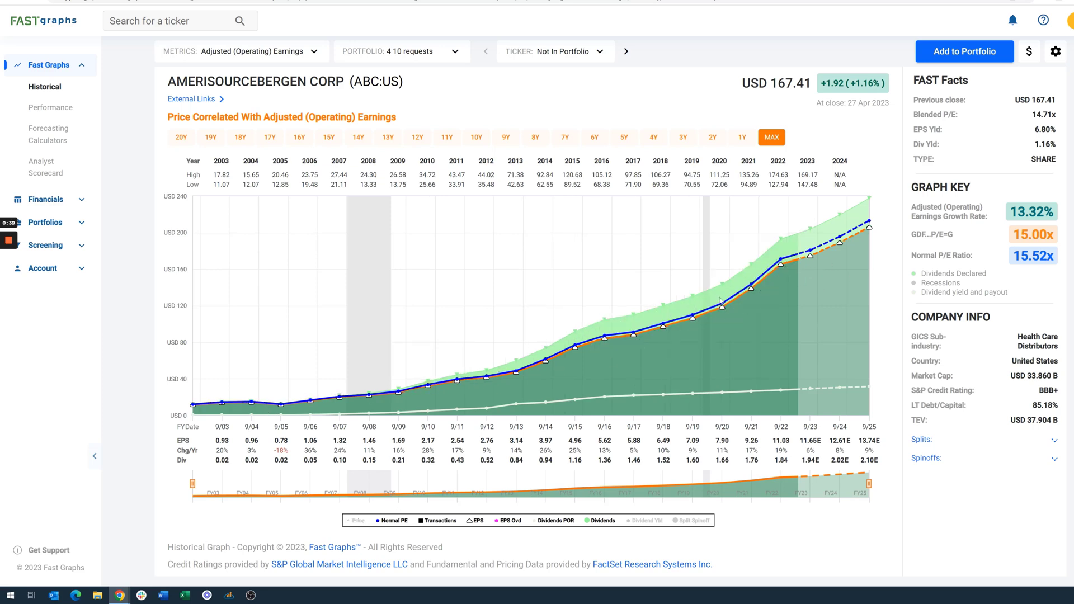
{"action": "left_click", "coordinate": [358, 521]}
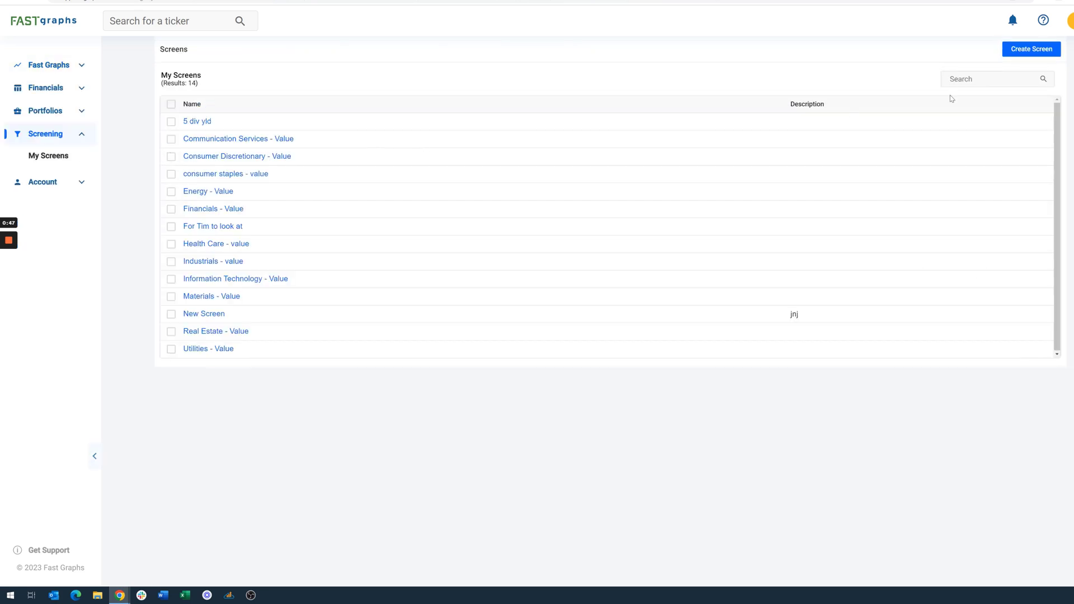
Step: Create a new screen, expand Filters, and browse the EPS, cash flow and EBIT chips before returning to EPS
{"action": "left_click", "coordinate": [1012, 51]}
{"action": "left_click", "coordinate": [246, 79]}
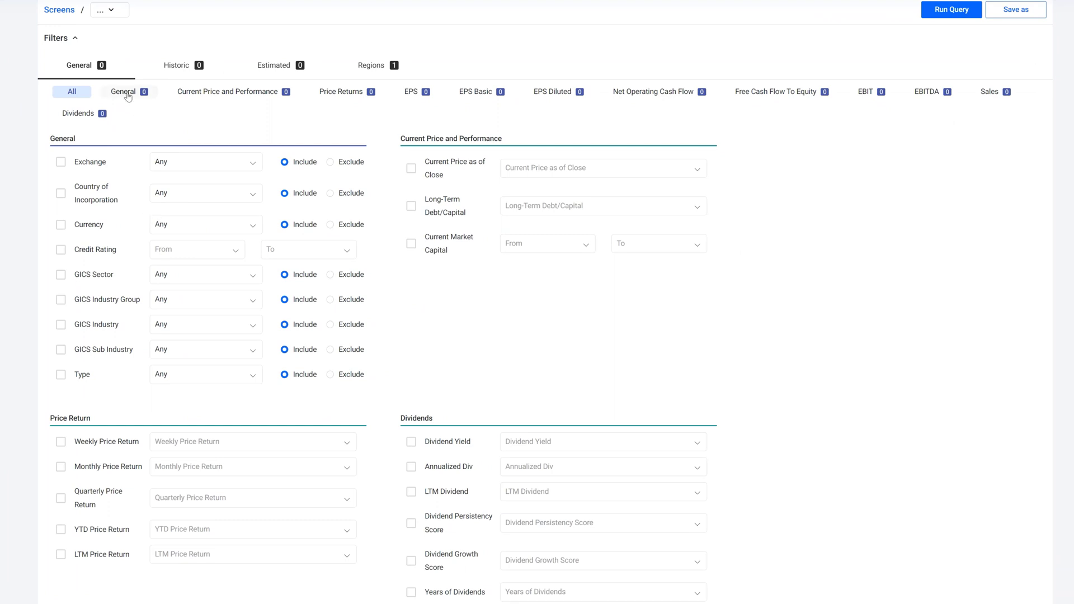
{"action": "left_click", "coordinate": [412, 95]}
{"action": "left_click", "coordinate": [471, 94]}
{"action": "left_click", "coordinate": [549, 98]}
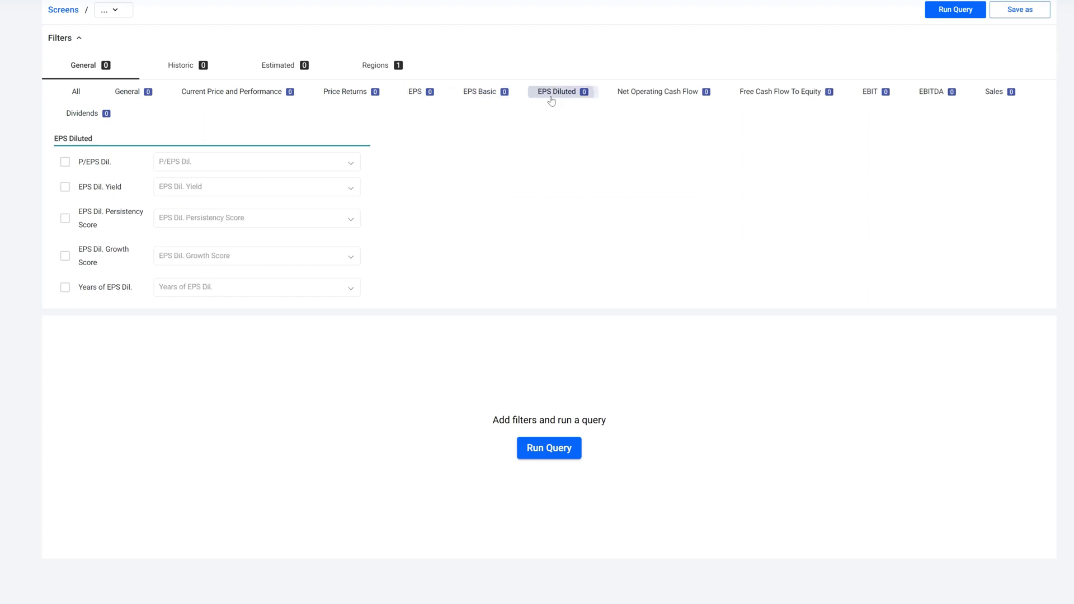
{"action": "left_click", "coordinate": [633, 94]}
{"action": "left_click", "coordinate": [808, 95]}
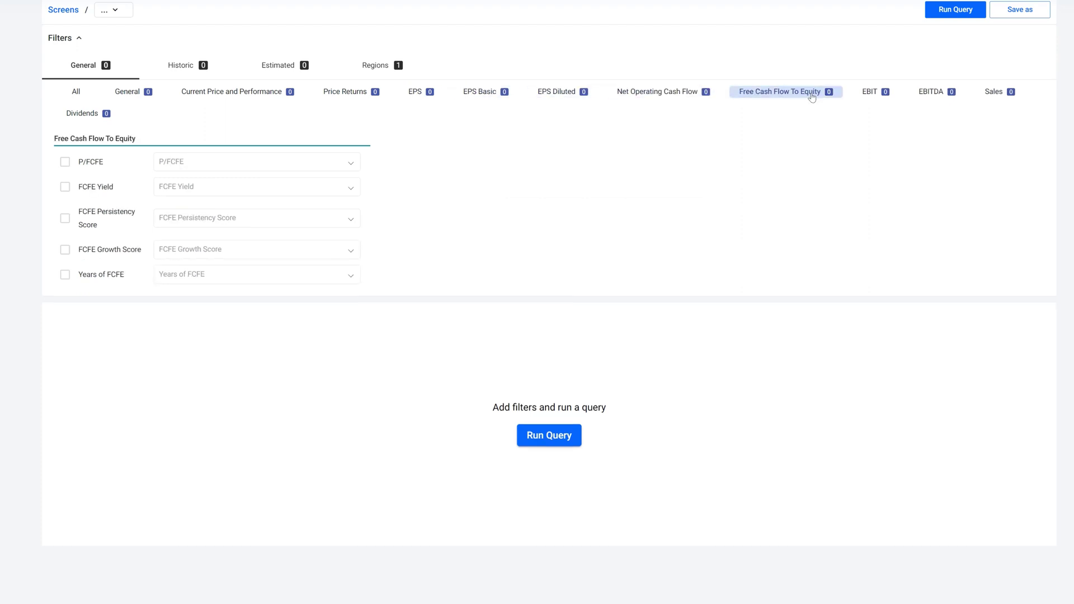
{"action": "left_click", "coordinate": [863, 96]}
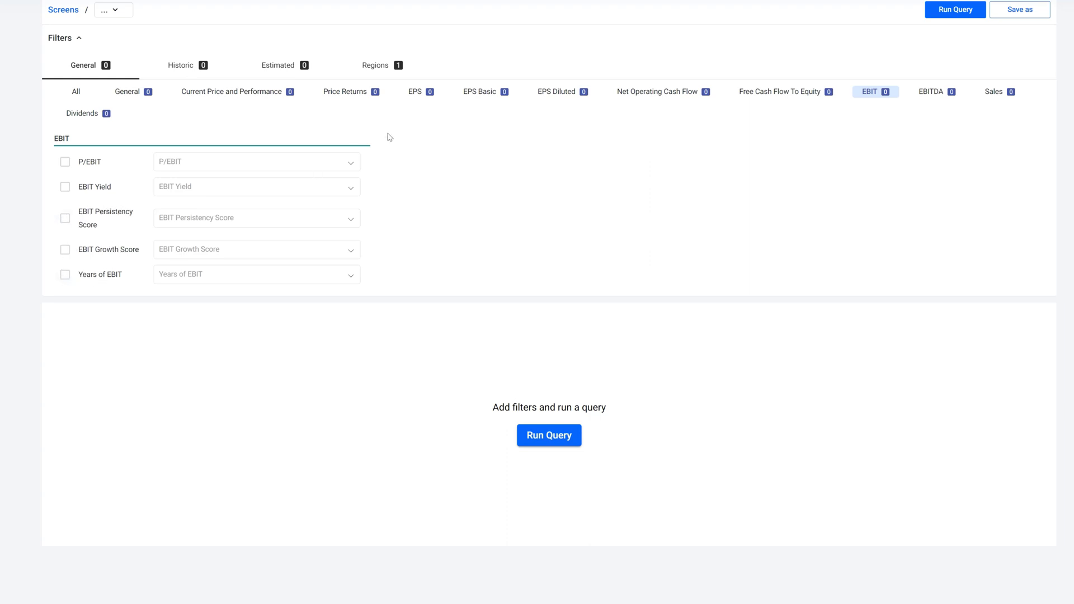
{"action": "left_click", "coordinate": [428, 91]}
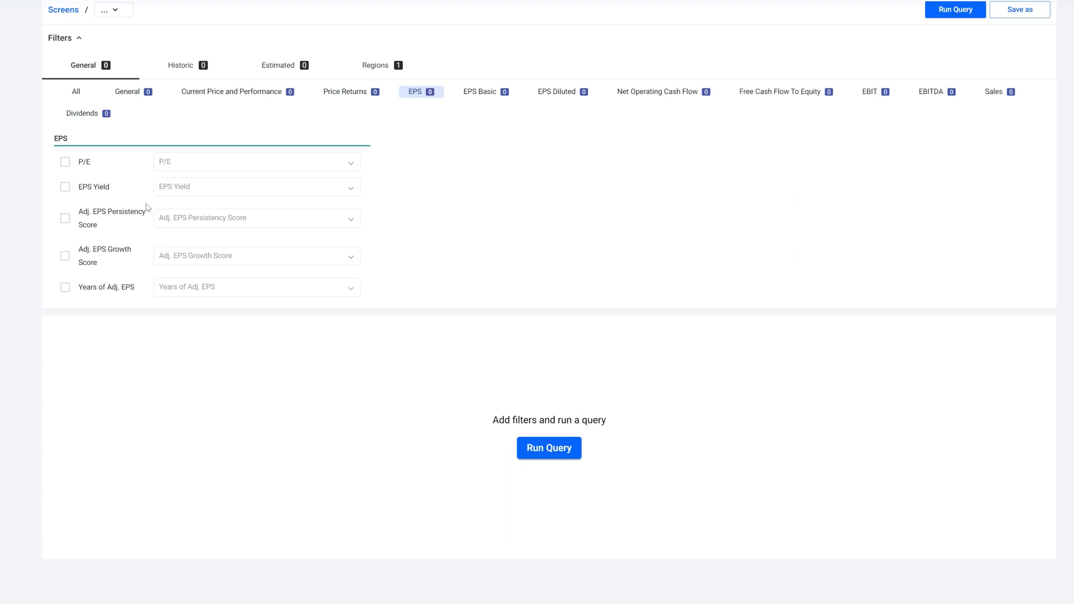
Step: Require High (> 80%) Adj. EPS Persistency Score and Adj. EPS Growth Score
{"action": "left_click", "coordinate": [69, 223]}
{"action": "left_click", "coordinate": [190, 220]}
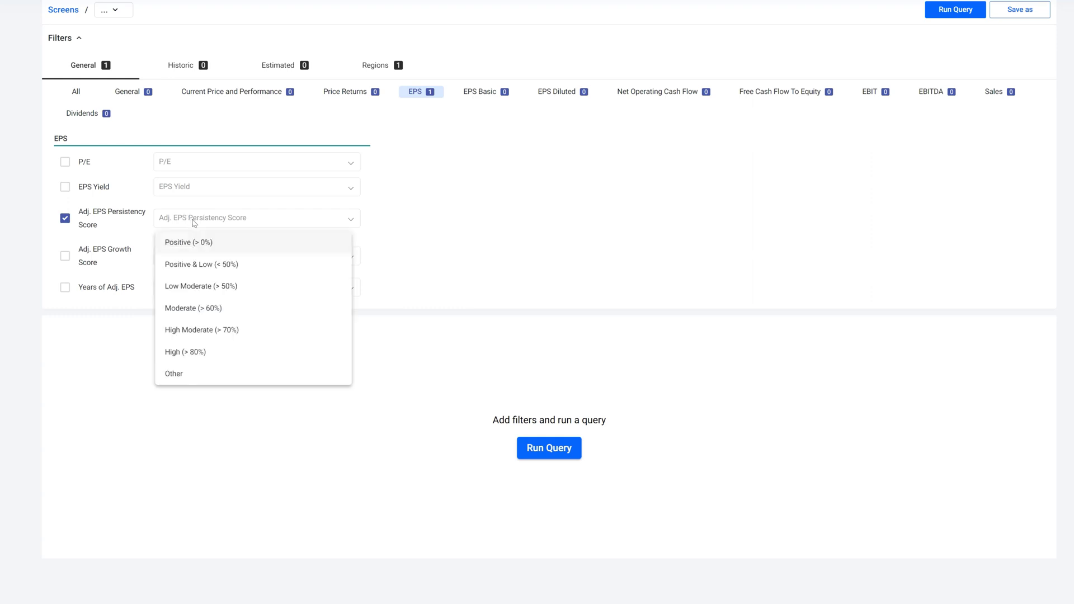
{"action": "left_click", "coordinate": [209, 351]}
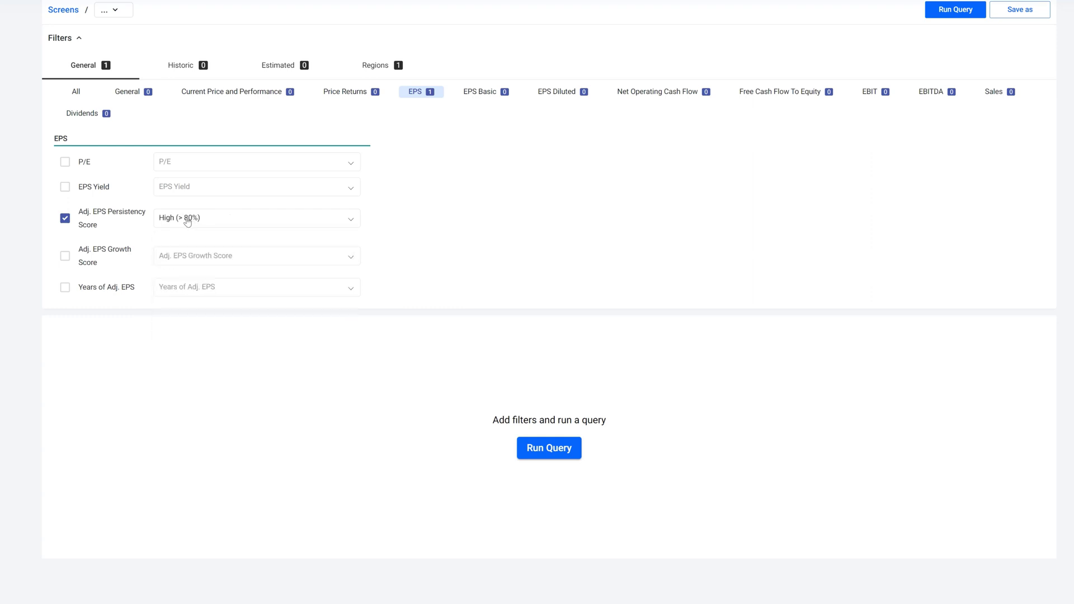
{"action": "left_click", "coordinate": [65, 256]}
{"action": "left_click", "coordinate": [186, 263]}
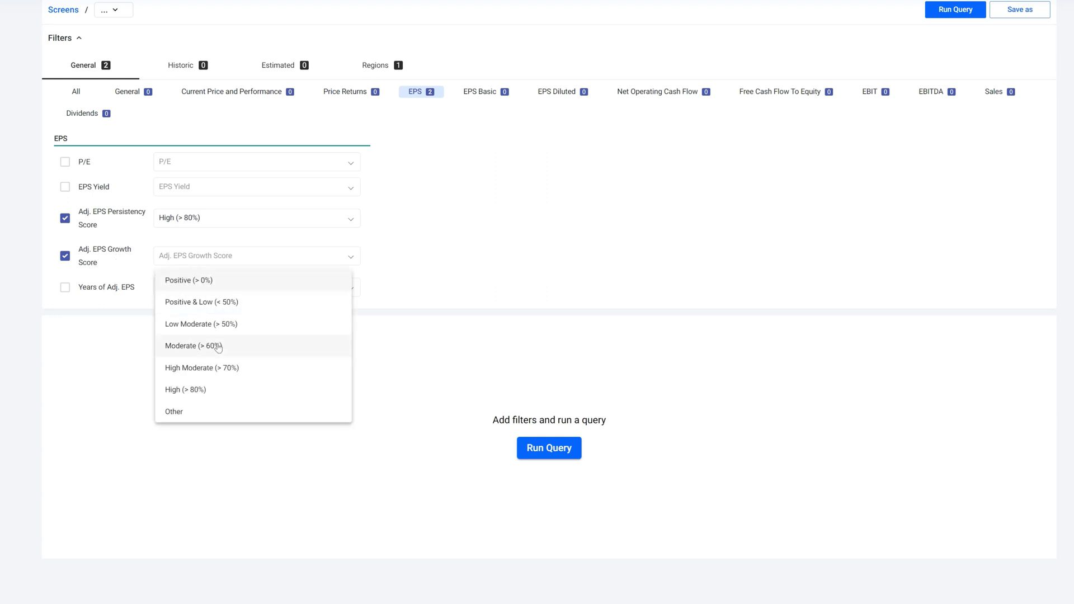
{"action": "left_click", "coordinate": [208, 390]}
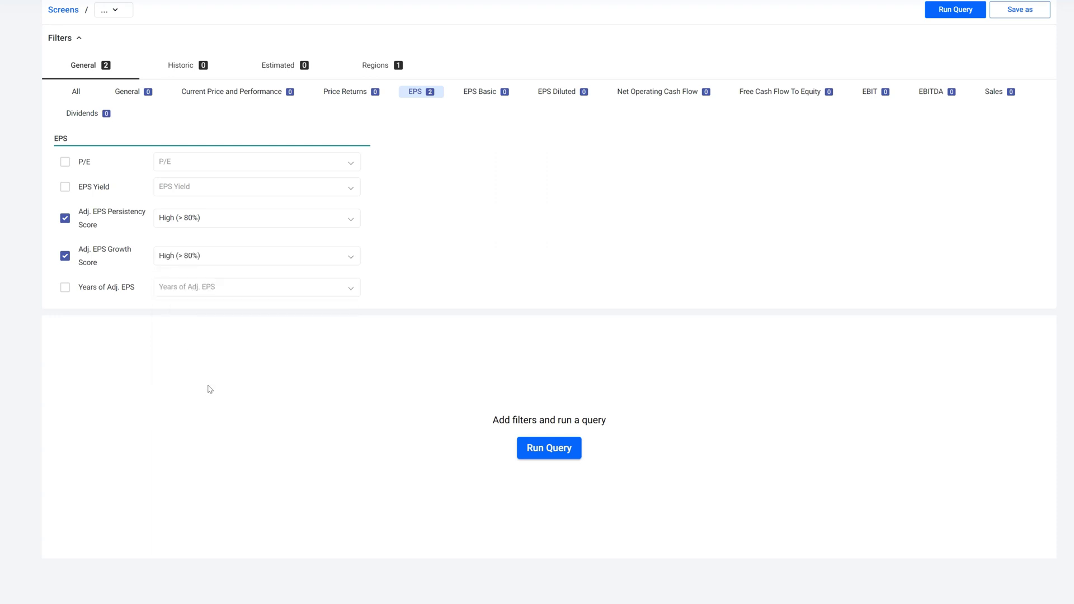
Step: Require more than 15 years of Adj. EPS
{"action": "left_click", "coordinate": [105, 292]}
{"action": "left_click", "coordinate": [183, 291]}
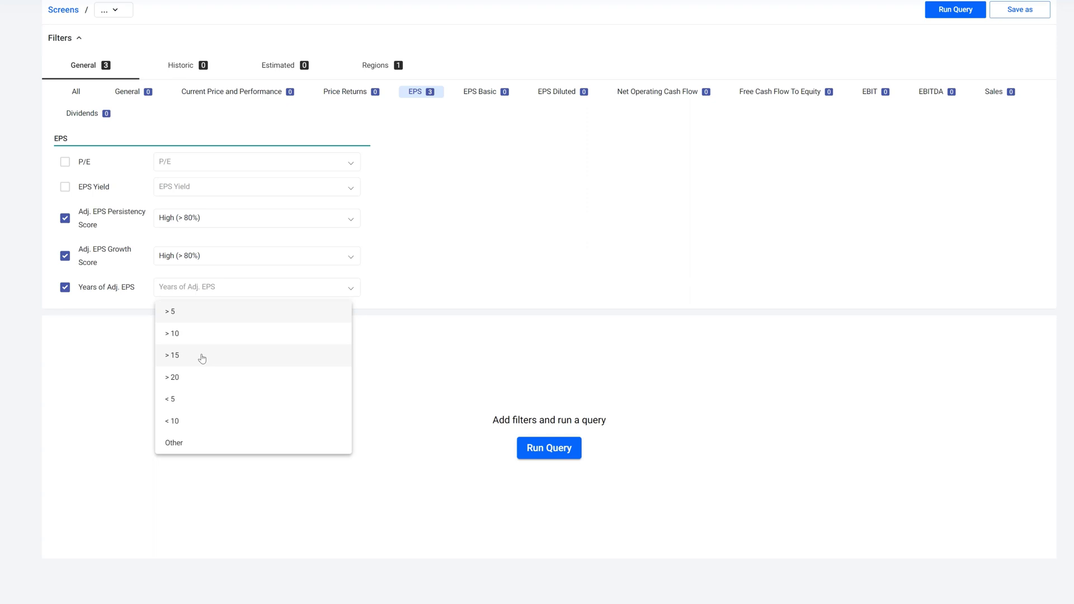
{"action": "left_click", "coordinate": [202, 356]}
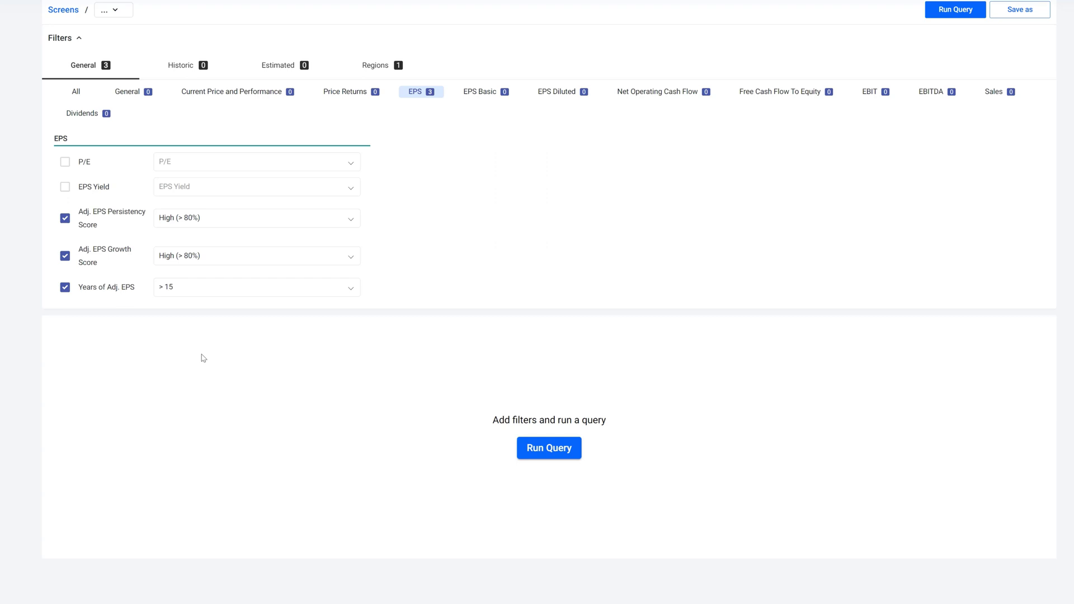
Step: Run the screen query and scroll through the 84 matching companies
{"action": "left_click", "coordinate": [547, 452]}
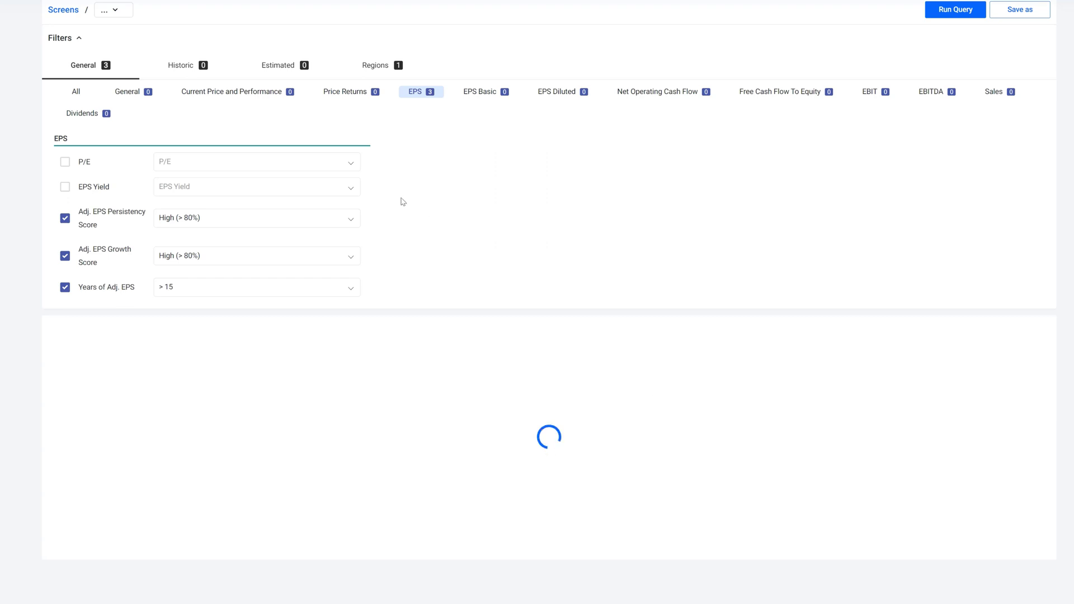
{"action": "scroll", "coordinate": [341, 209], "scroll_direction": "down", "scroll_amount": 1}
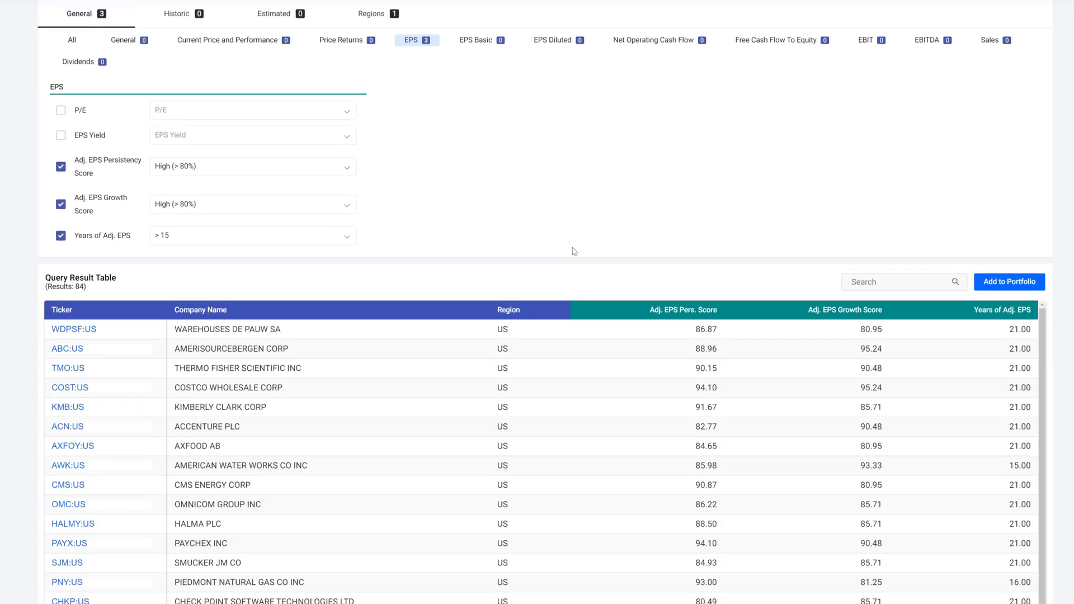
{"action": "scroll", "coordinate": [574, 251], "scroll_direction": "down", "scroll_amount": 2}
Step: Sort results by Adj. EPS Pers. Score, highest first, and open Altria Group's chart
{"action": "left_click", "coordinate": [692, 216]}
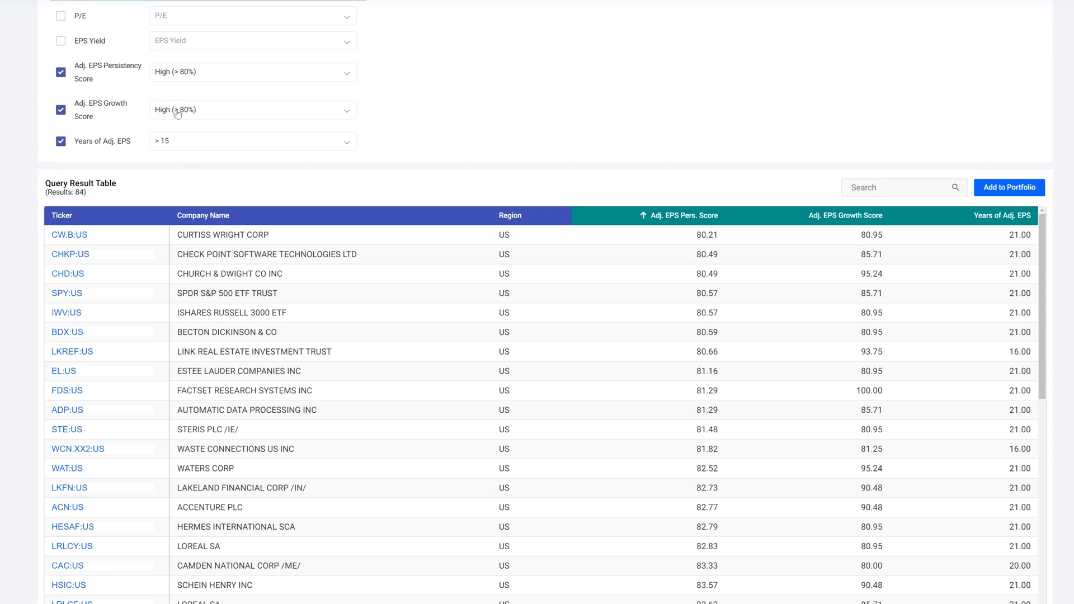
{"action": "left_click", "coordinate": [677, 216]}
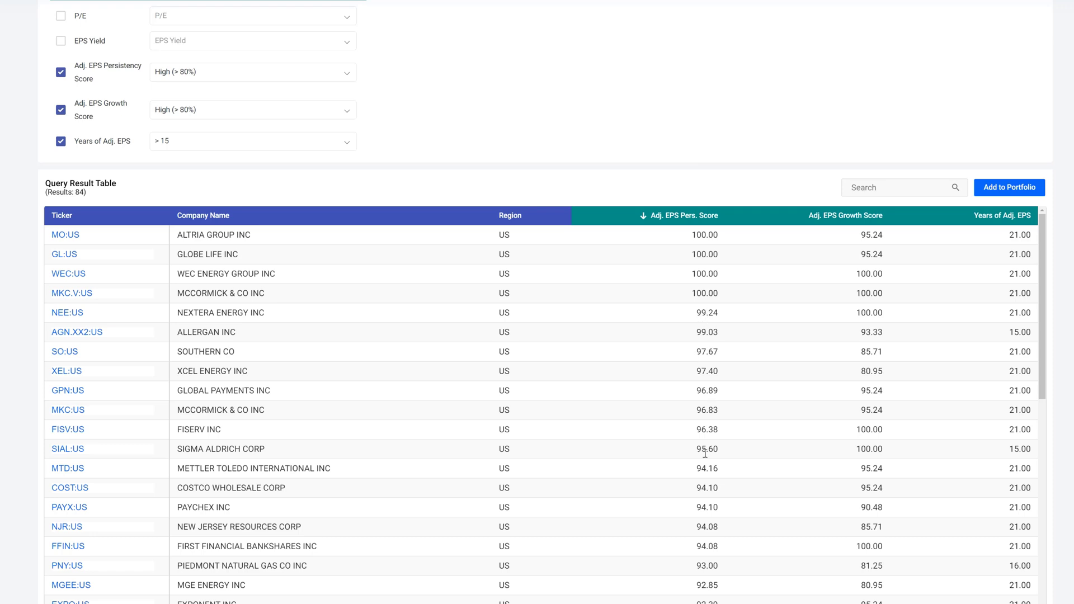
{"action": "left_click", "coordinate": [676, 218]}
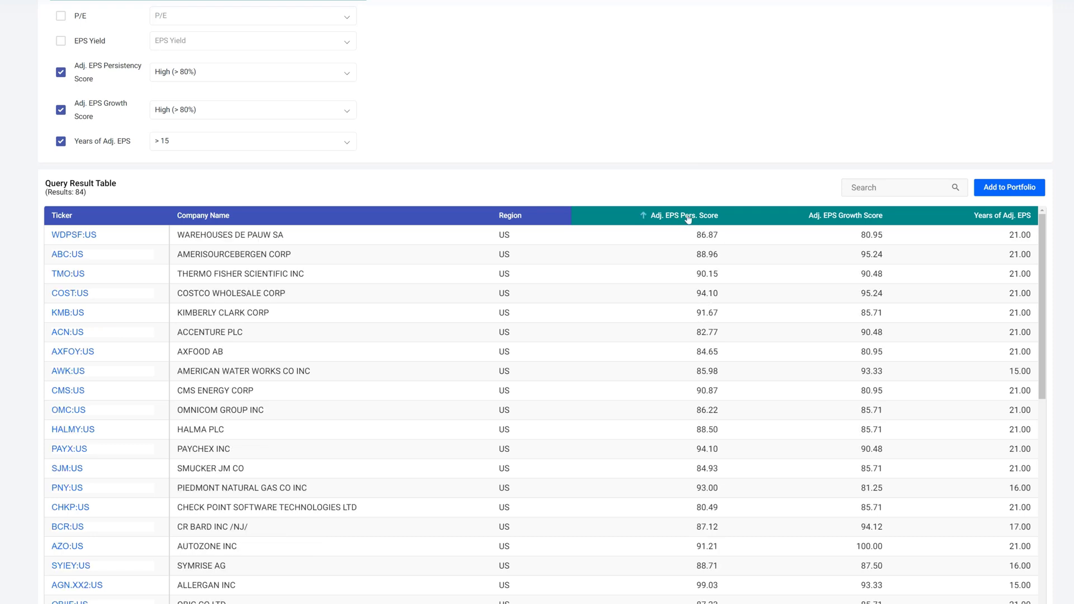
{"action": "left_click", "coordinate": [688, 218]}
{"action": "left_click", "coordinate": [688, 218]}
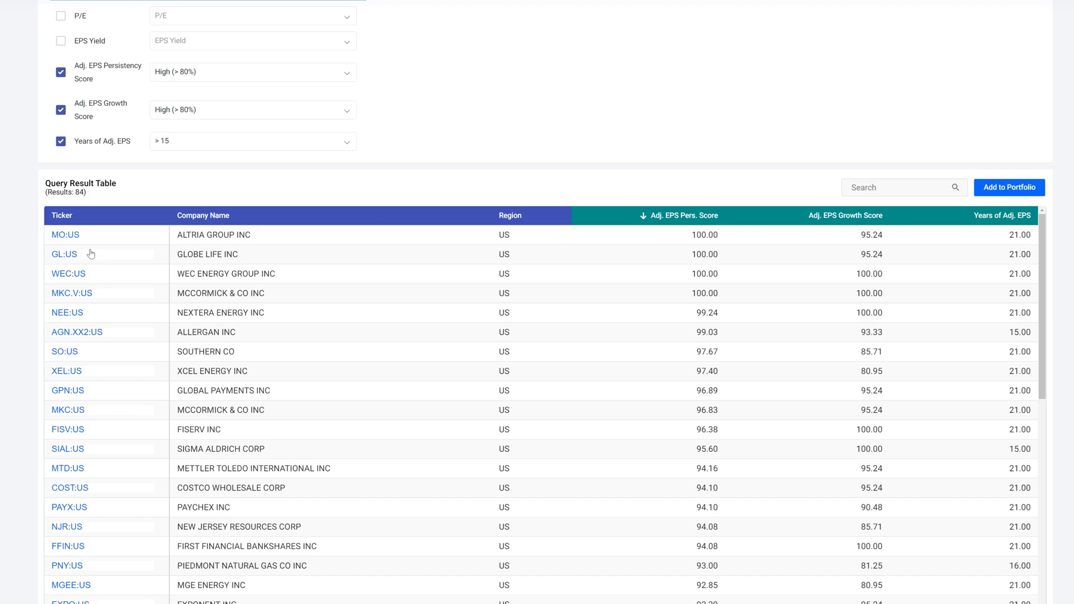
{"action": "left_click", "coordinate": [65, 235]}
{"action": "left_click", "coordinate": [66, 352]}
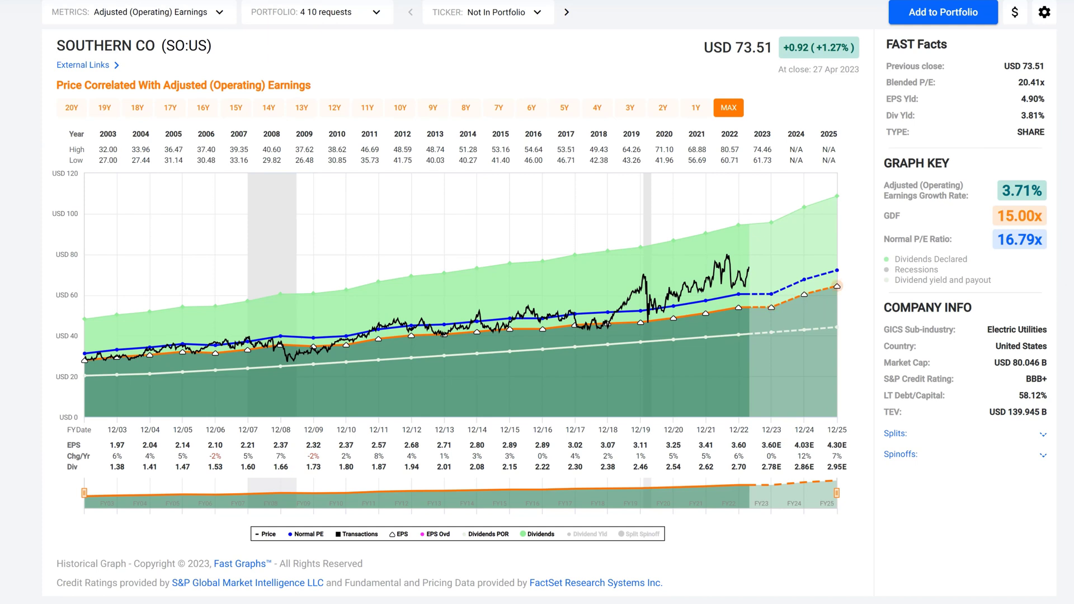
{"action": "double_click", "coordinate": [1021, 190]}
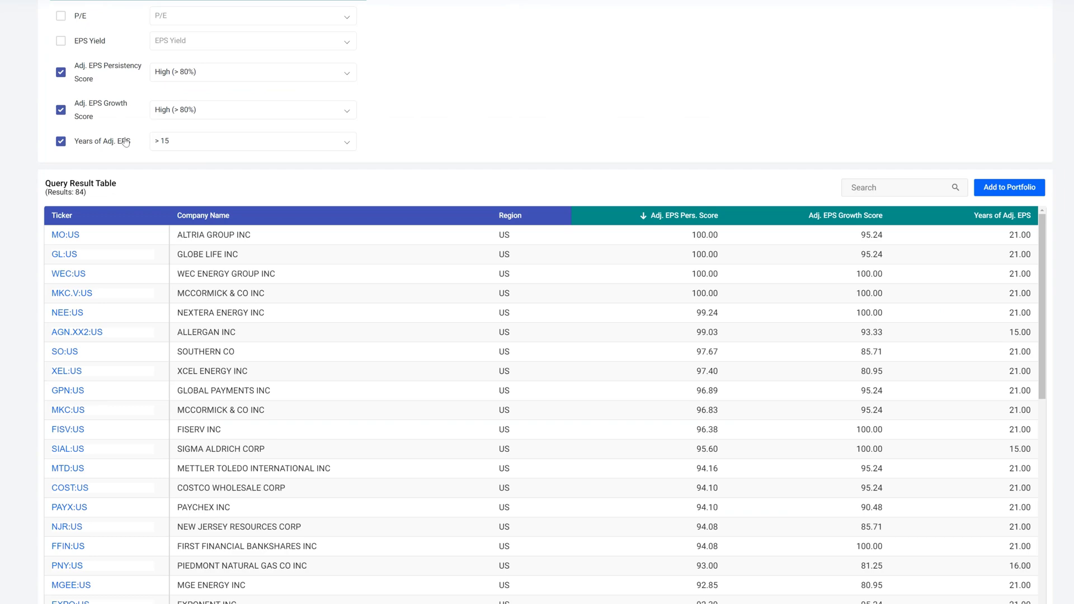
{"action": "scroll", "coordinate": [125, 142], "scroll_direction": "down", "scroll_amount": 2}
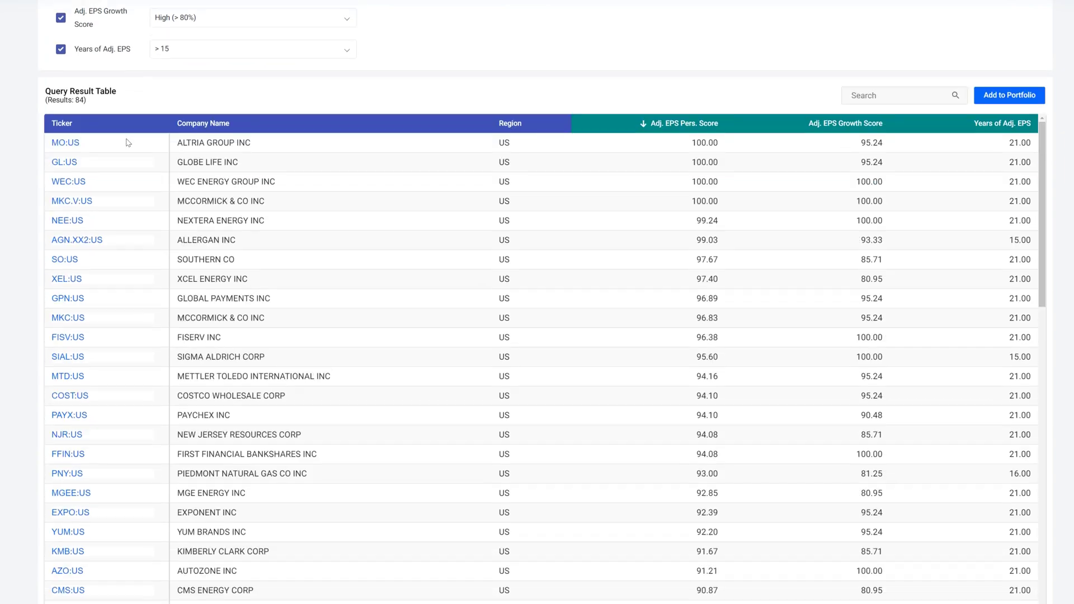
Step: Remove the Adj. EPS Persistency Score, Growth Score and Years of Adj. EPS filters
{"action": "scroll", "coordinate": [132, 142], "scroll_direction": "up", "scroll_amount": 5}
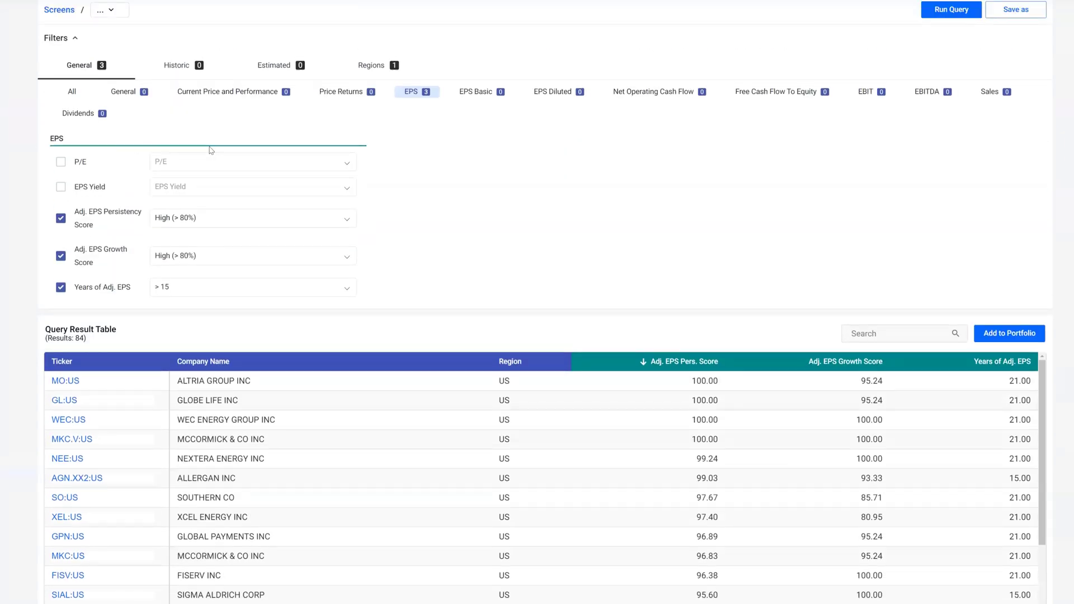
{"action": "left_click", "coordinate": [61, 219]}
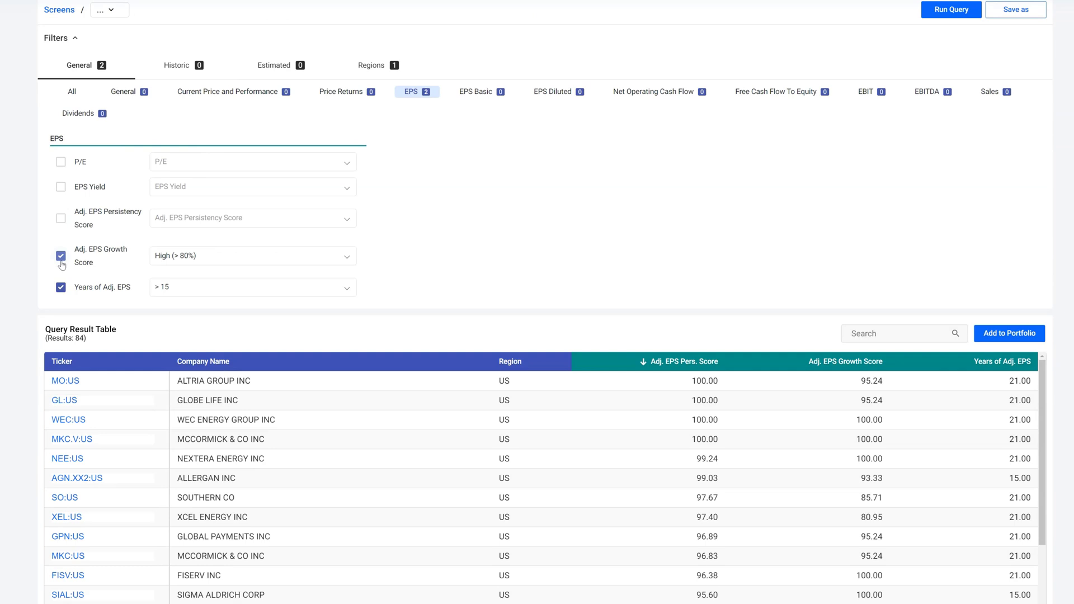
{"action": "left_click", "coordinate": [61, 257]}
{"action": "left_click", "coordinate": [60, 287]}
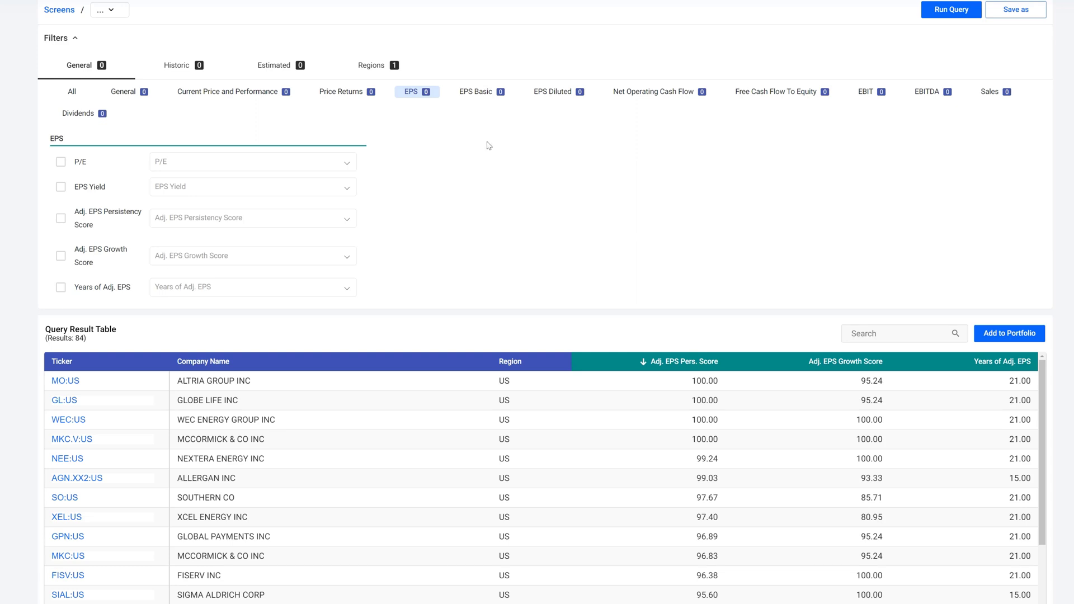
Step: Browse the EPS Basic, EPS Diluted, cash flow and Dividends filters, then show the Estimated filters
{"action": "left_click", "coordinate": [480, 93]}
{"action": "left_click", "coordinate": [554, 94]}
{"action": "left_click", "coordinate": [644, 96]}
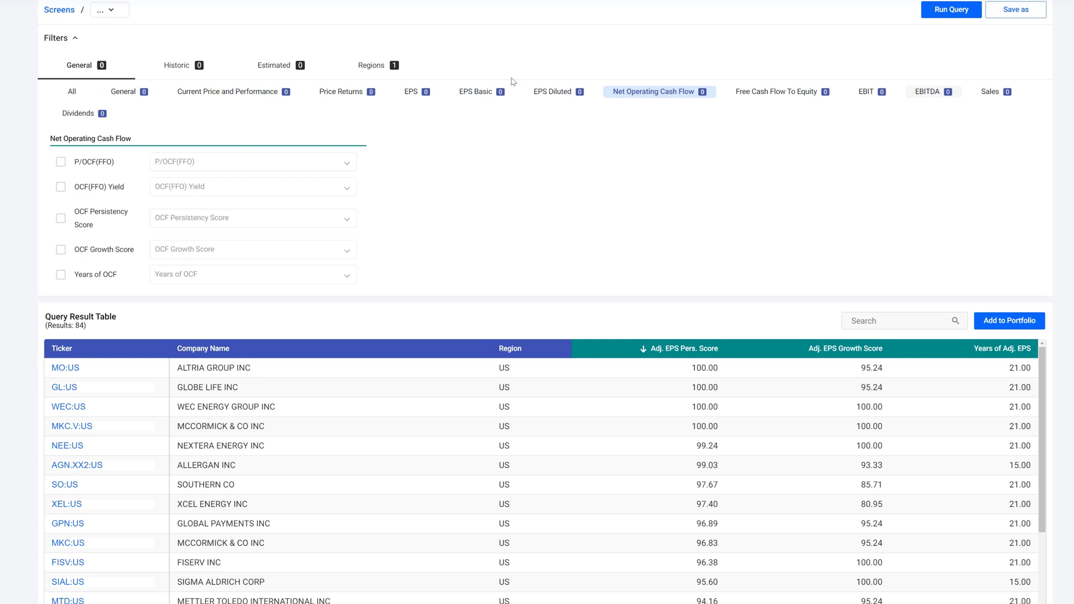
{"action": "left_click", "coordinate": [84, 113]}
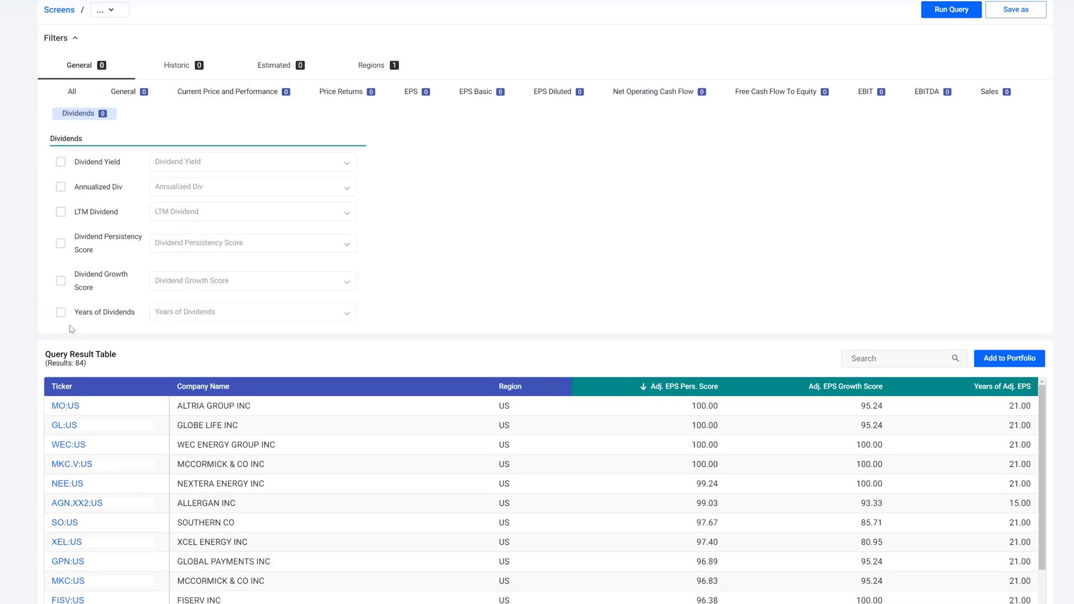
{"action": "left_click", "coordinate": [190, 66]}
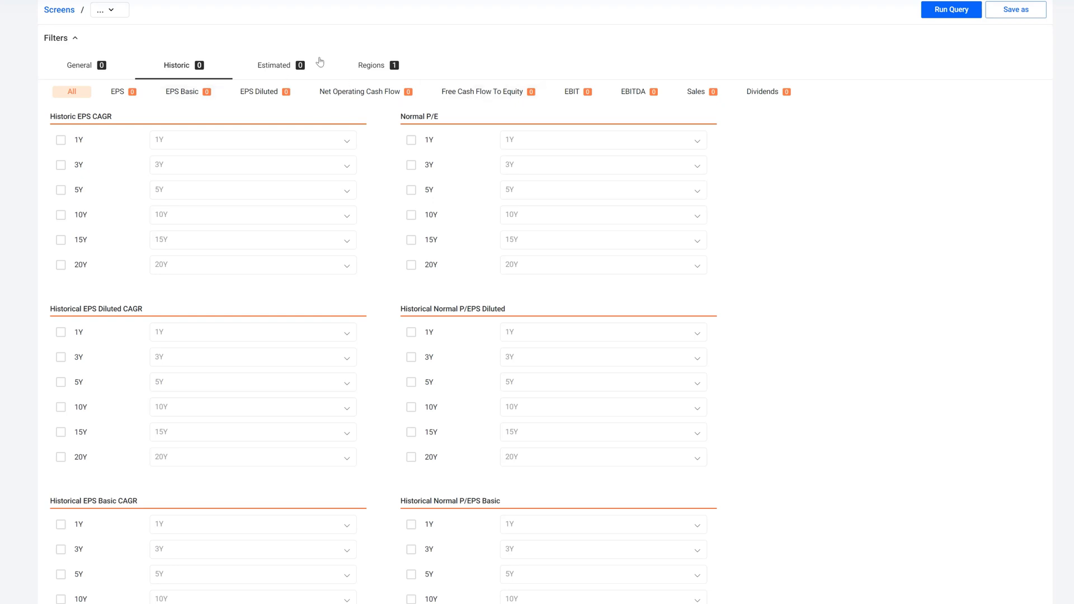
{"action": "left_click", "coordinate": [261, 76]}
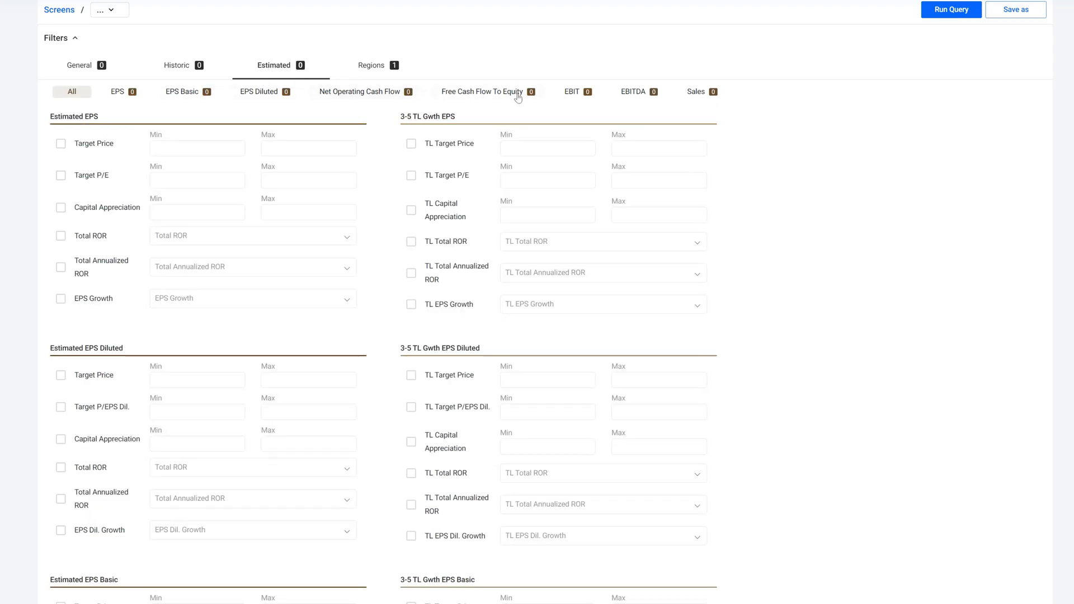
Step: Add every European country to the screen's region filter alongside the United States
{"action": "left_click", "coordinate": [382, 71]}
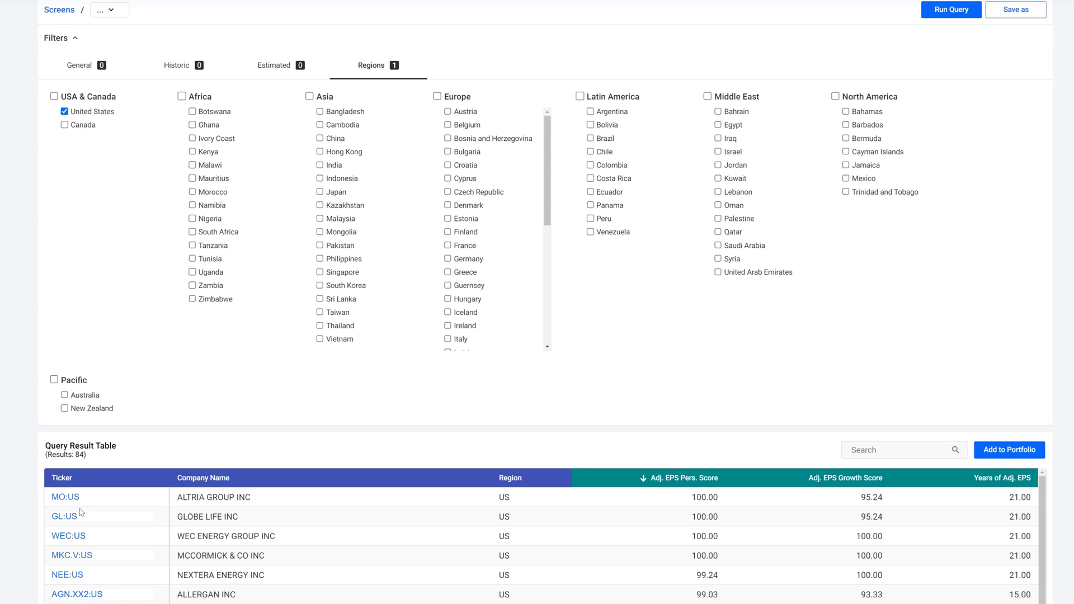
{"action": "left_click", "coordinate": [438, 97]}
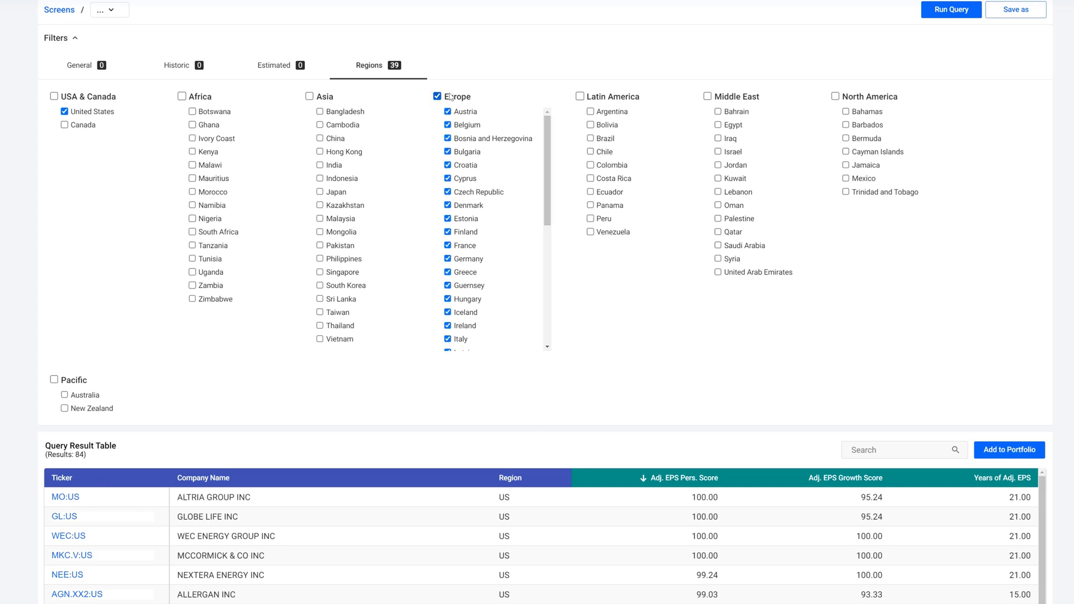
{"action": "scroll", "coordinate": [477, 223], "scroll_direction": "down", "scroll_amount": 5}
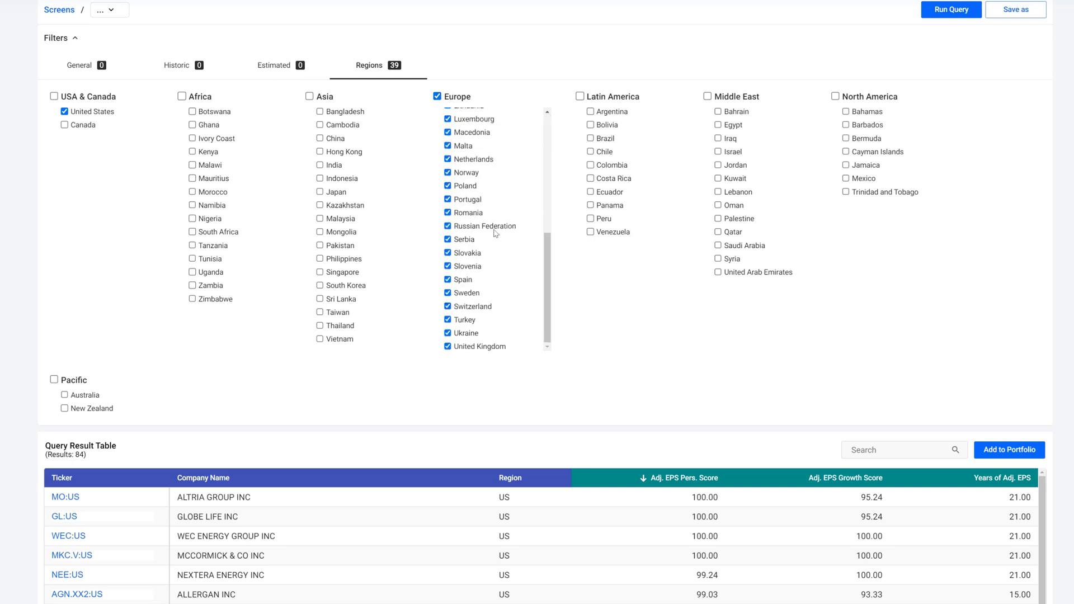
{"action": "scroll", "coordinate": [476, 263], "scroll_direction": "up", "scroll_amount": 5}
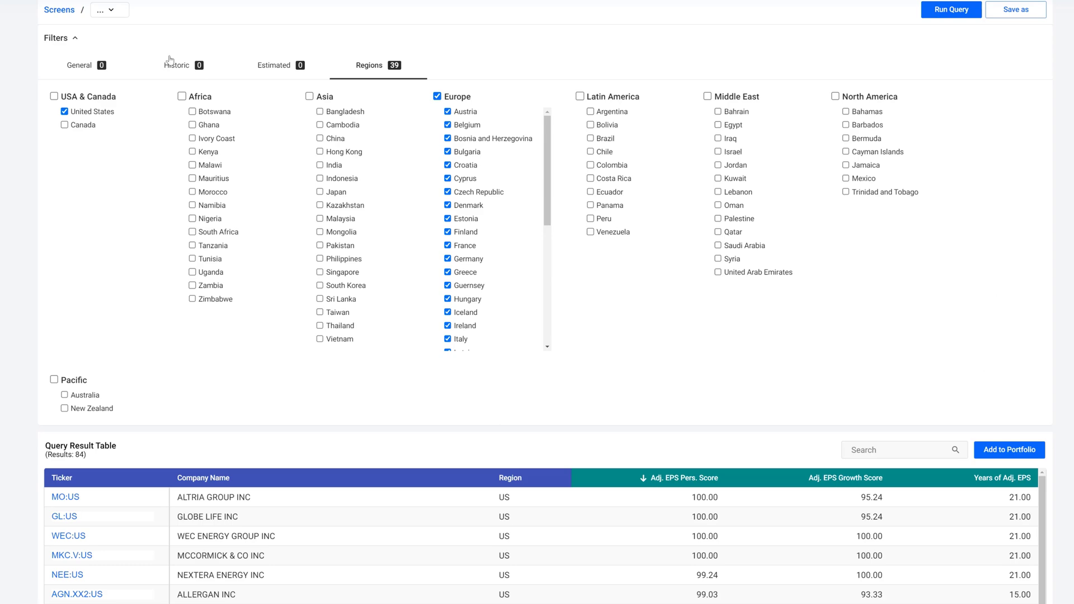
Step: Rerun the screen to get 222 results and sort them by Years of Adj. EPS
{"action": "left_click", "coordinate": [176, 78]}
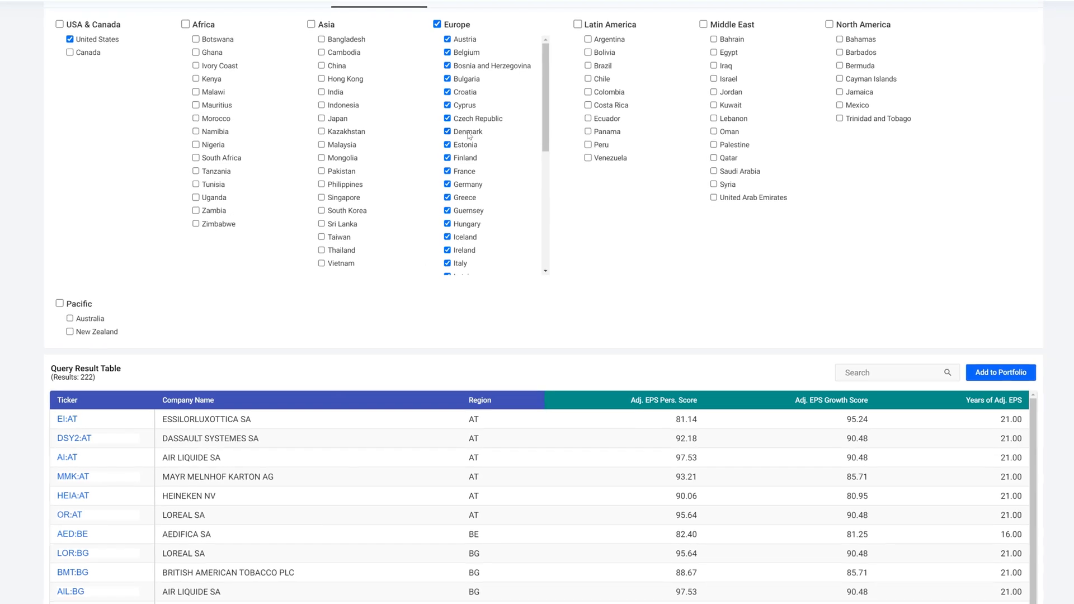
{"action": "scroll", "coordinate": [469, 136], "scroll_direction": "down", "scroll_amount": 2}
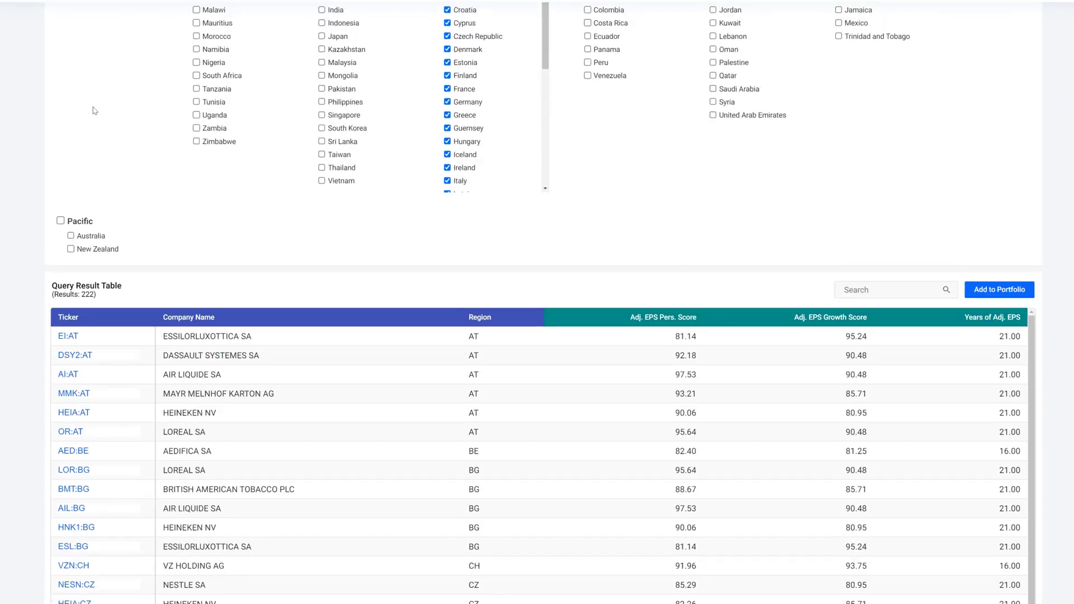
{"action": "scroll", "coordinate": [466, 77], "scroll_direction": "up", "scroll_amount": 3}
{"action": "scroll", "coordinate": [472, 243], "scroll_direction": "down", "scroll_amount": 3}
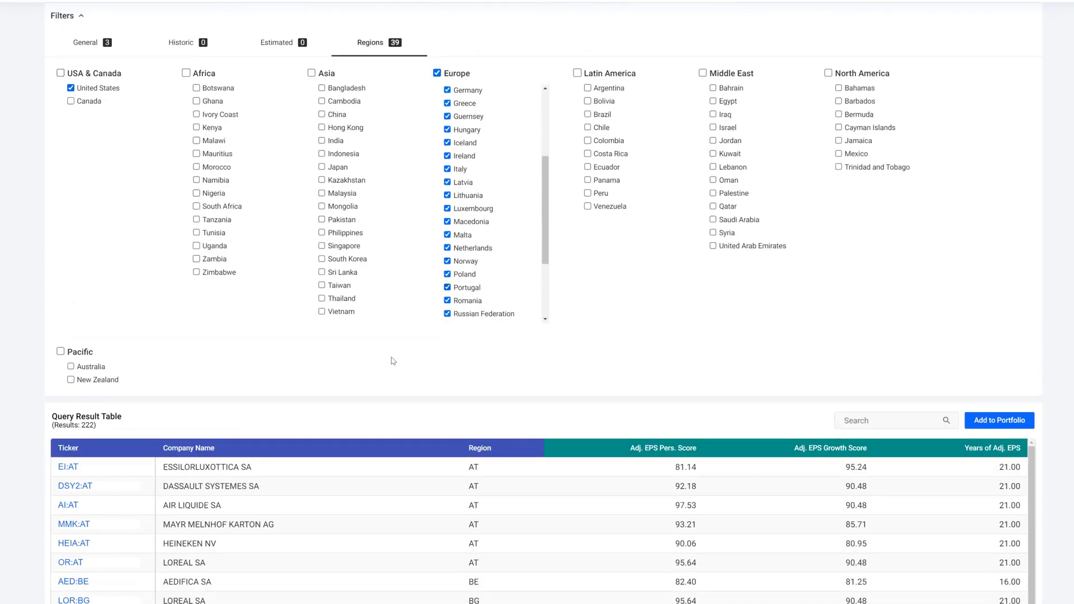
{"action": "scroll", "coordinate": [663, 469], "scroll_direction": "down", "scroll_amount": 2}
{"action": "scroll", "coordinate": [671, 461], "scroll_direction": "up", "scroll_amount": 2}
{"action": "scroll", "coordinate": [671, 426], "scroll_direction": "up", "scroll_amount": 1}
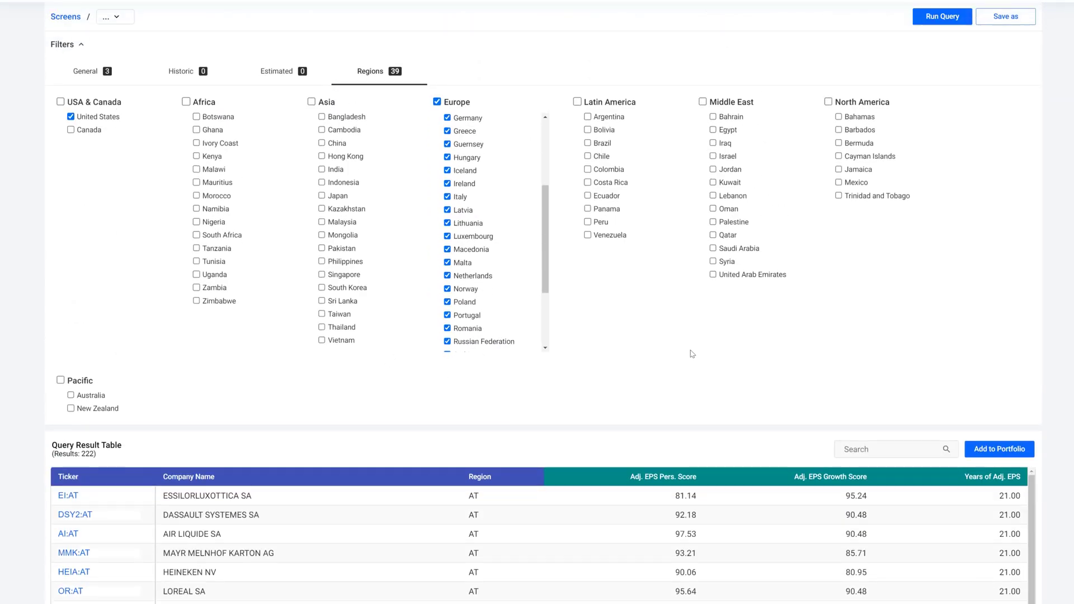
{"action": "scroll", "coordinate": [783, 403], "scroll_direction": "down", "scroll_amount": 3}
{"action": "left_click", "coordinate": [1001, 337]}
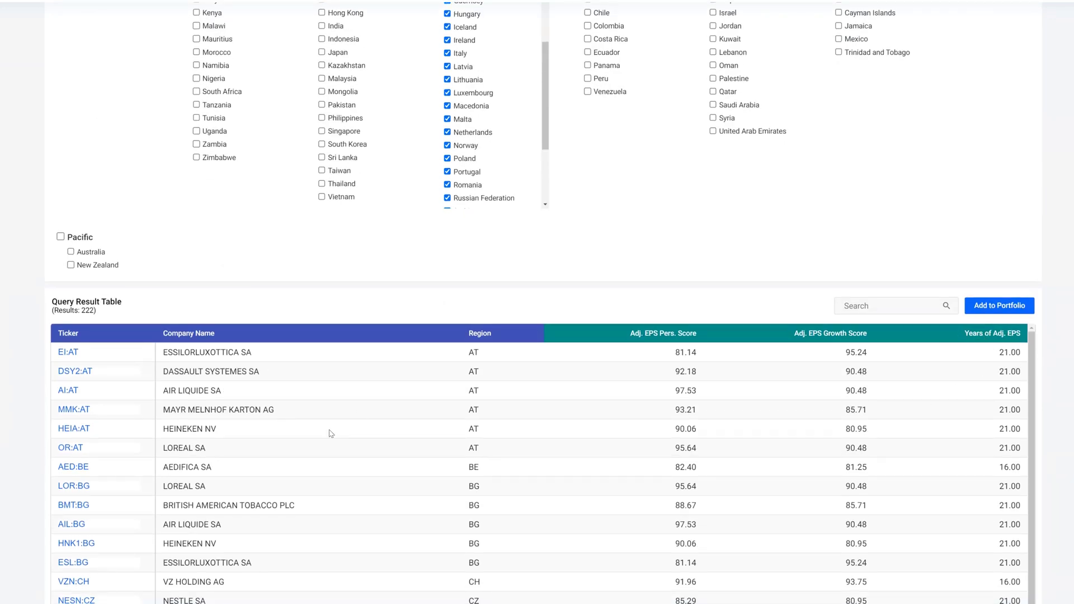
{"action": "scroll", "coordinate": [155, 412], "scroll_direction": "up", "scroll_amount": 2}
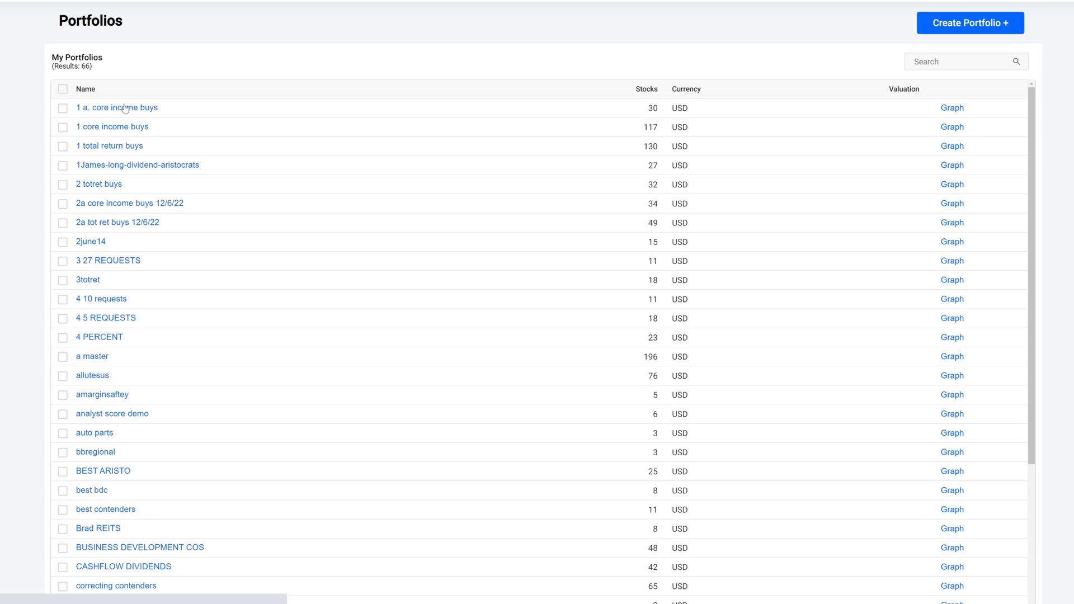
Step: Create a 1 a. core income buys view with Adj. EPS Persistency Score, Growth Score and Years of Adj. EPS
{"action": "left_click", "coordinate": [125, 108]}
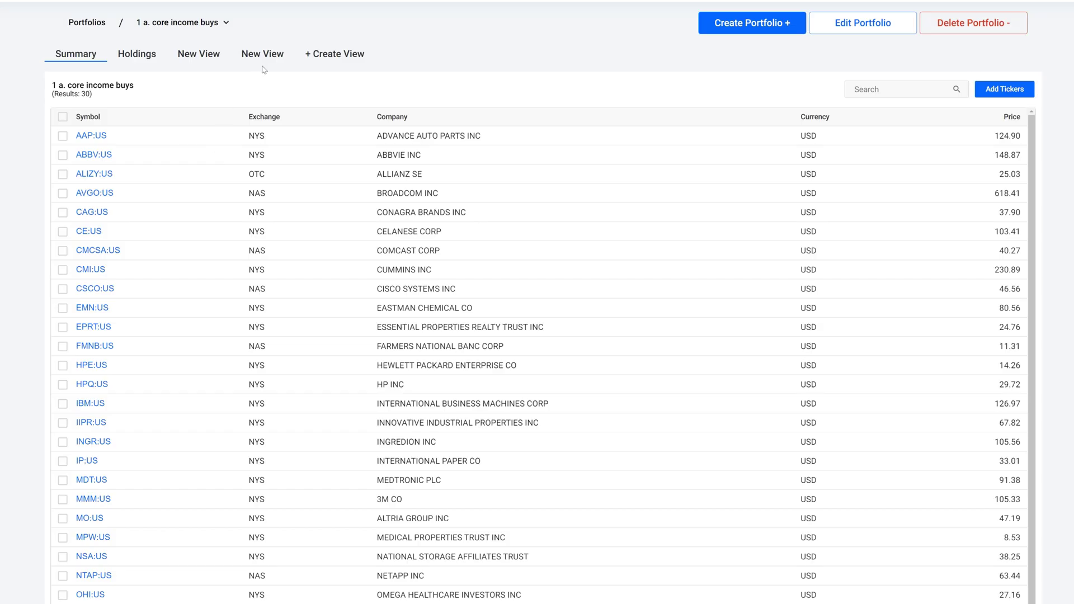
{"action": "left_click", "coordinate": [317, 60]}
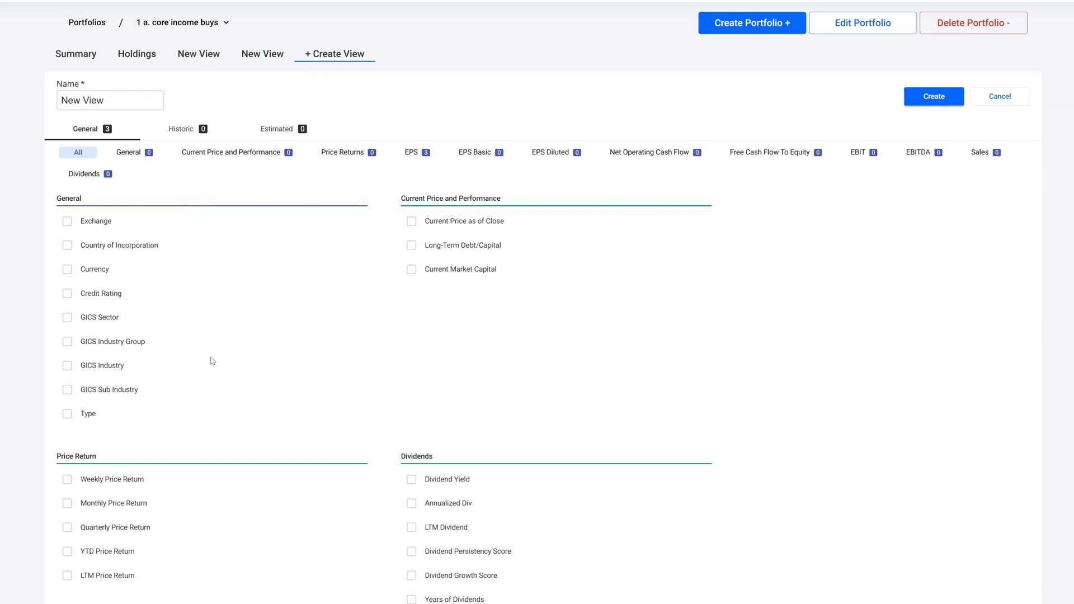
{"action": "scroll", "coordinate": [207, 362], "scroll_direction": "down", "scroll_amount": 1}
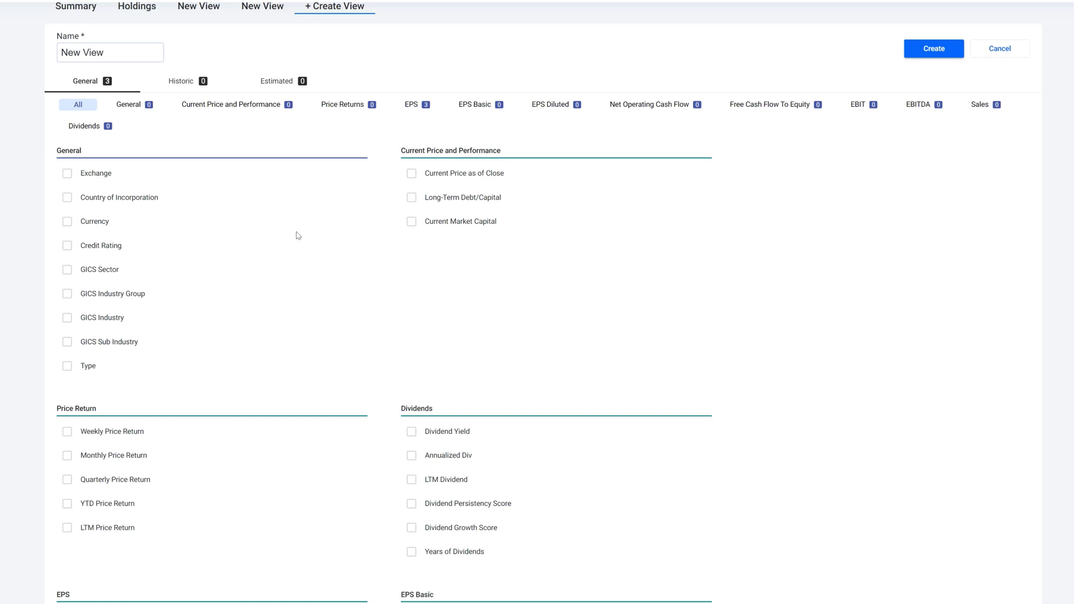
{"action": "left_click", "coordinate": [412, 106]}
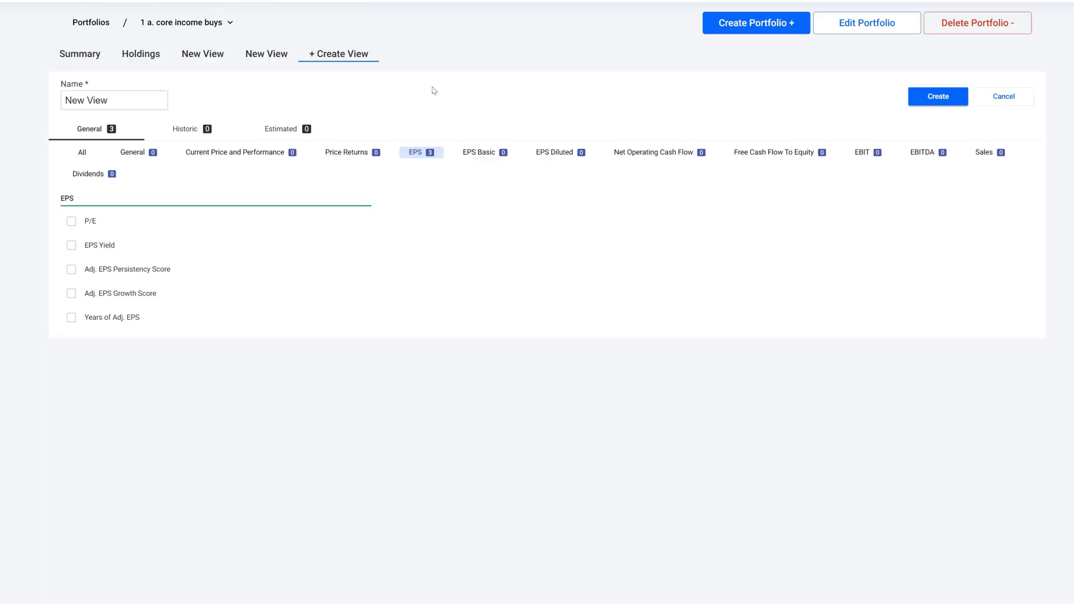
{"action": "left_click", "coordinate": [71, 269]}
{"action": "left_click", "coordinate": [71, 293]}
{"action": "left_click", "coordinate": [71, 317]}
{"action": "left_click", "coordinate": [950, 100]}
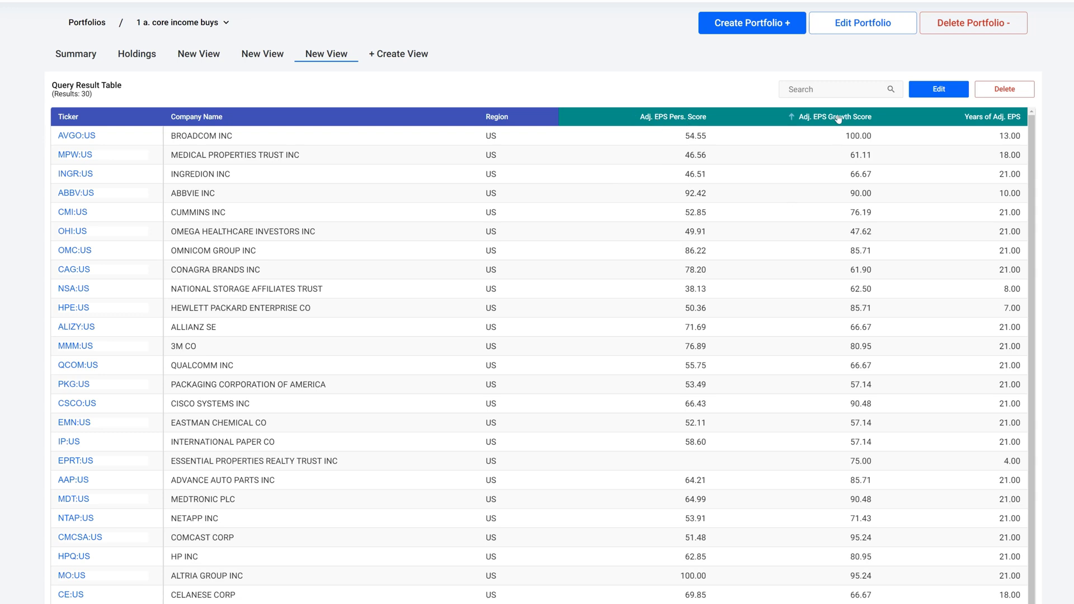
Step: Sort the view by Adj. EPS Pers. Score, highest first, and highlight MO:US's 100.00 score
{"action": "left_click", "coordinate": [663, 118]}
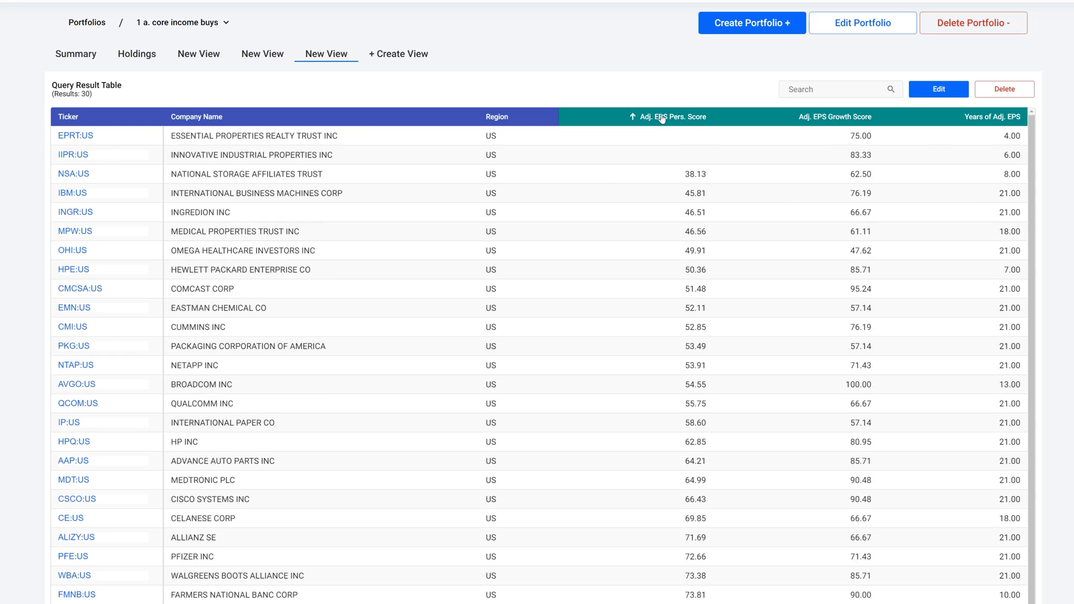
{"action": "left_click", "coordinate": [665, 118]}
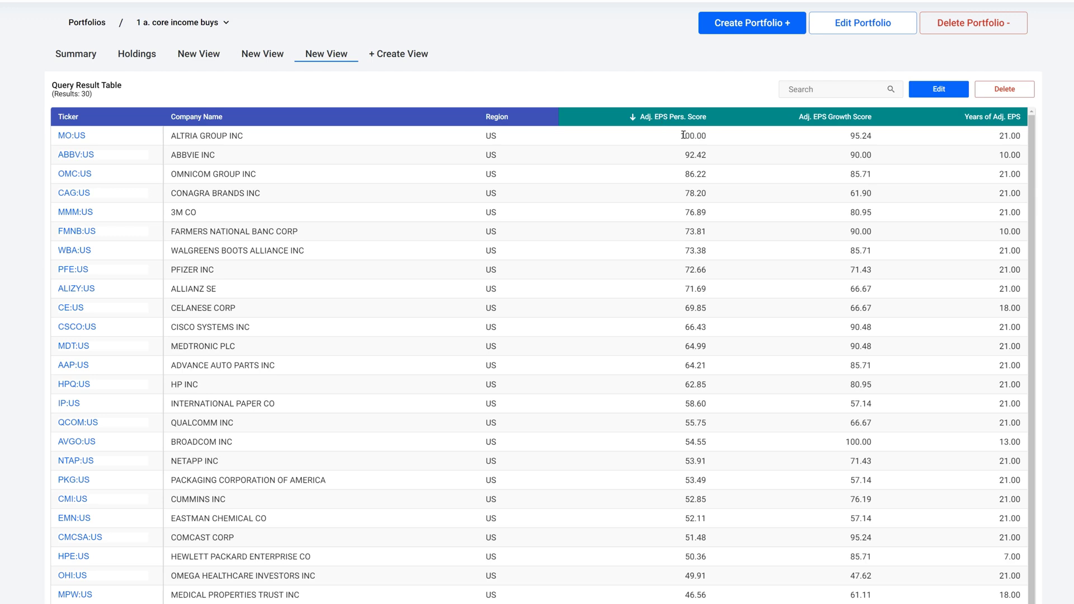
{"action": "left_click_drag", "start_coordinate": [680, 135], "coordinate": [724, 191]}
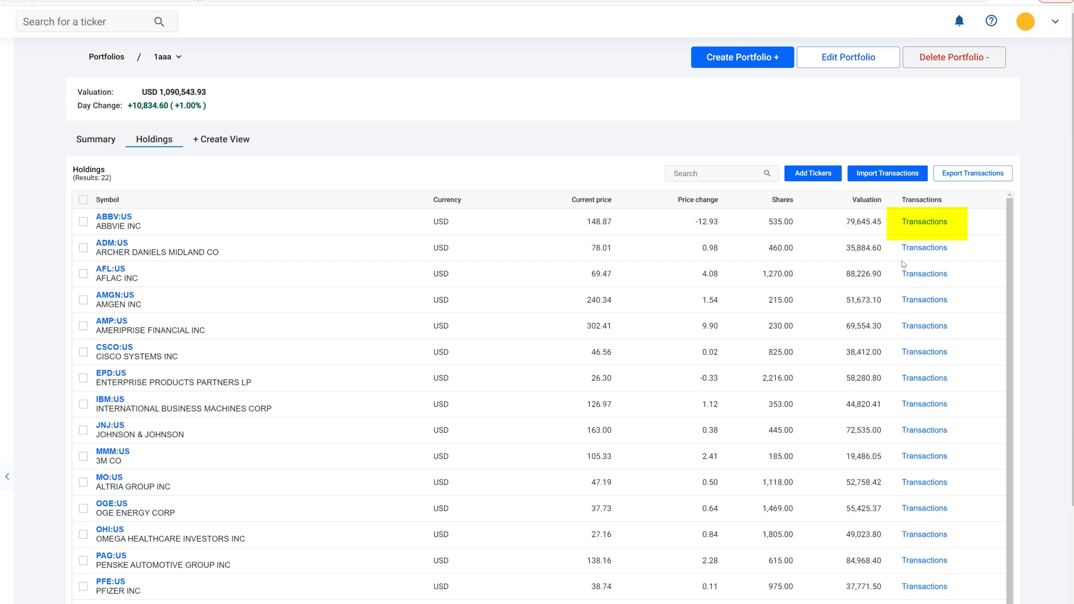
Step: Review AbbVie's purchase transactions, noting its 535.00 total shares
{"action": "left_click", "coordinate": [922, 222]}
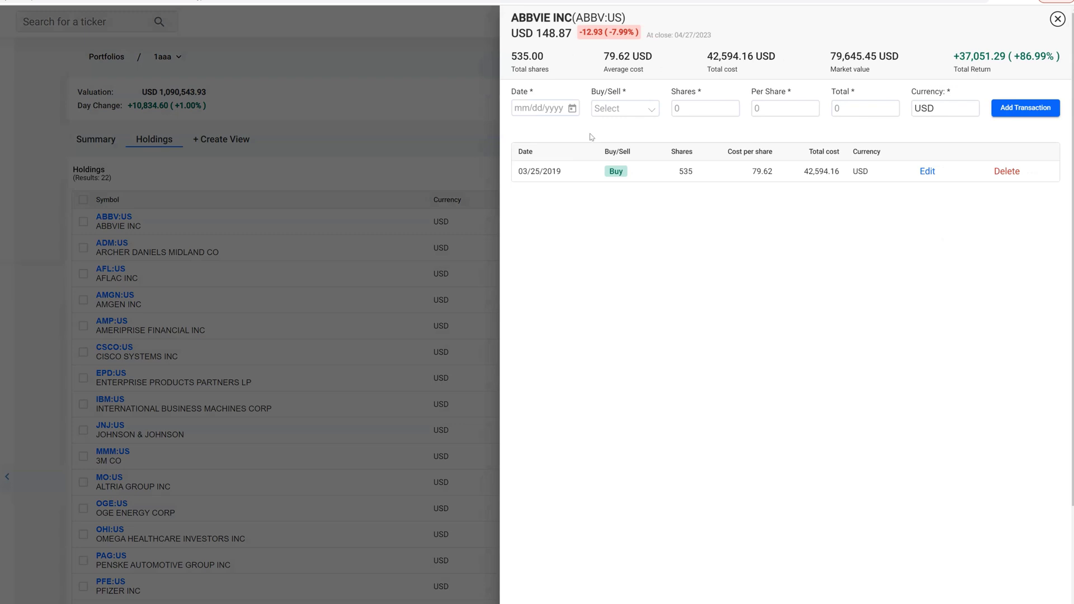
{"action": "double_click", "coordinate": [521, 62]}
{"action": "left_click", "coordinate": [652, 69]}
{"action": "left_click", "coordinate": [330, 251]}
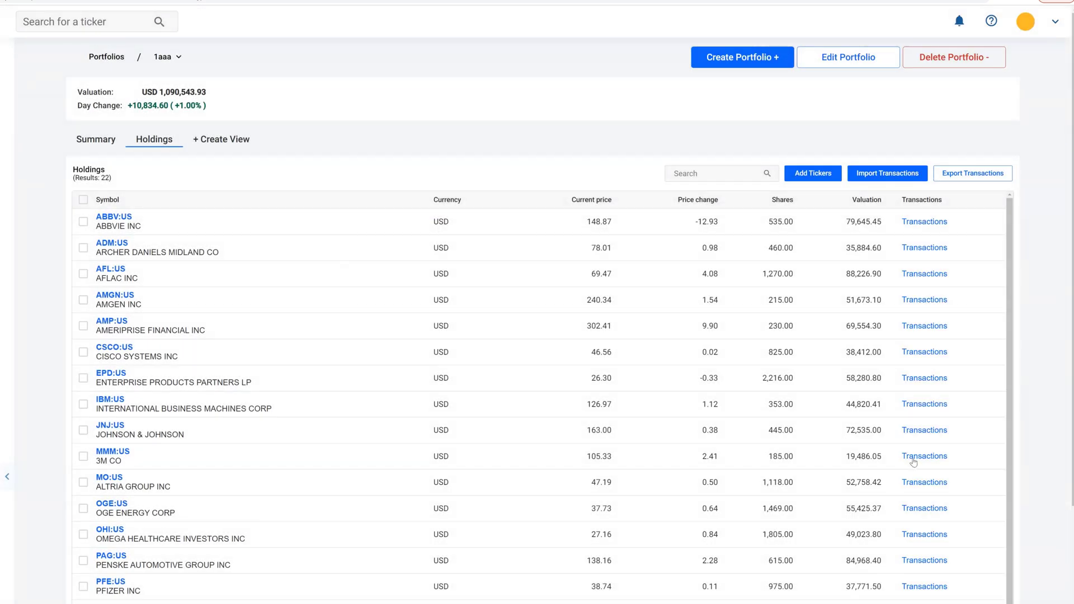
Step: Review Johnson & Johnson's purchase transactions, then open its JNJ:US graph
{"action": "left_click", "coordinate": [919, 430]}
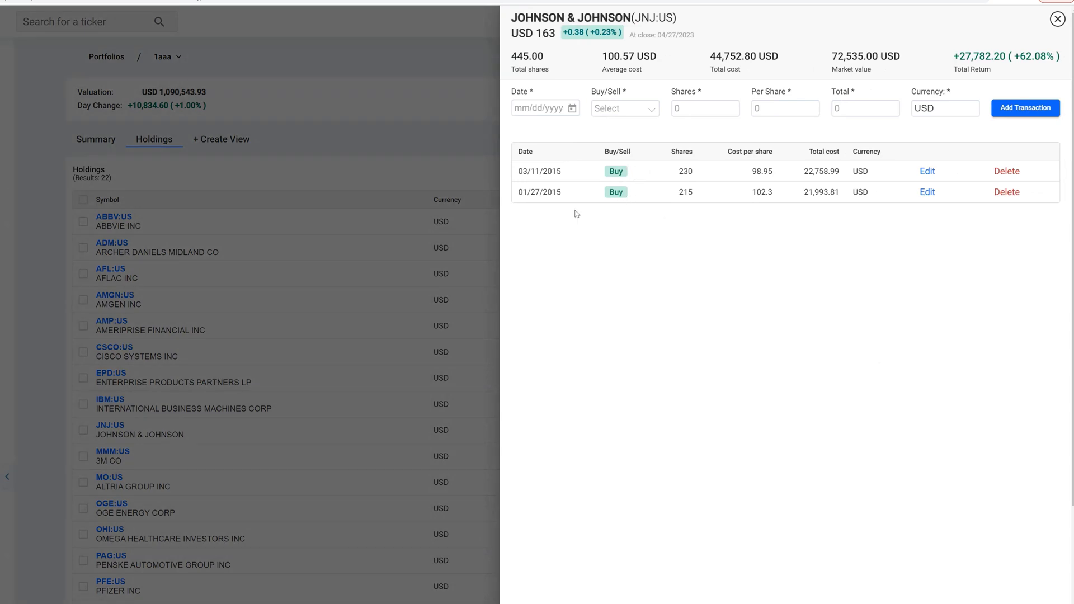
{"action": "left_click", "coordinate": [162, 373]}
{"action": "left_click", "coordinate": [109, 427]}
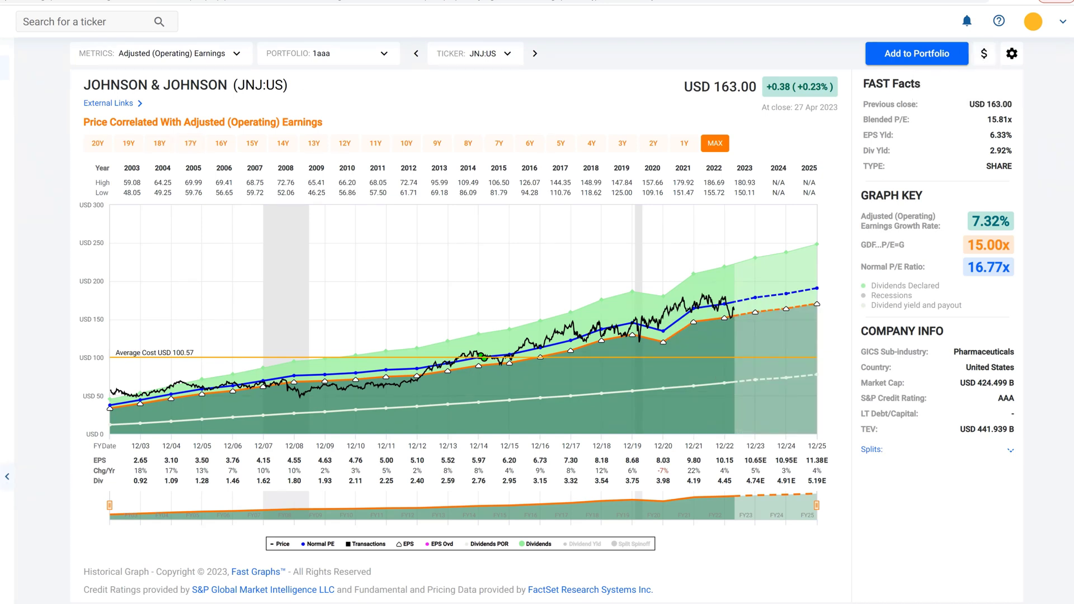
Step: Check JNJ's portfolio transactions, then set the graph's Portfolio to No Portfolio
{"action": "left_click", "coordinate": [982, 56]}
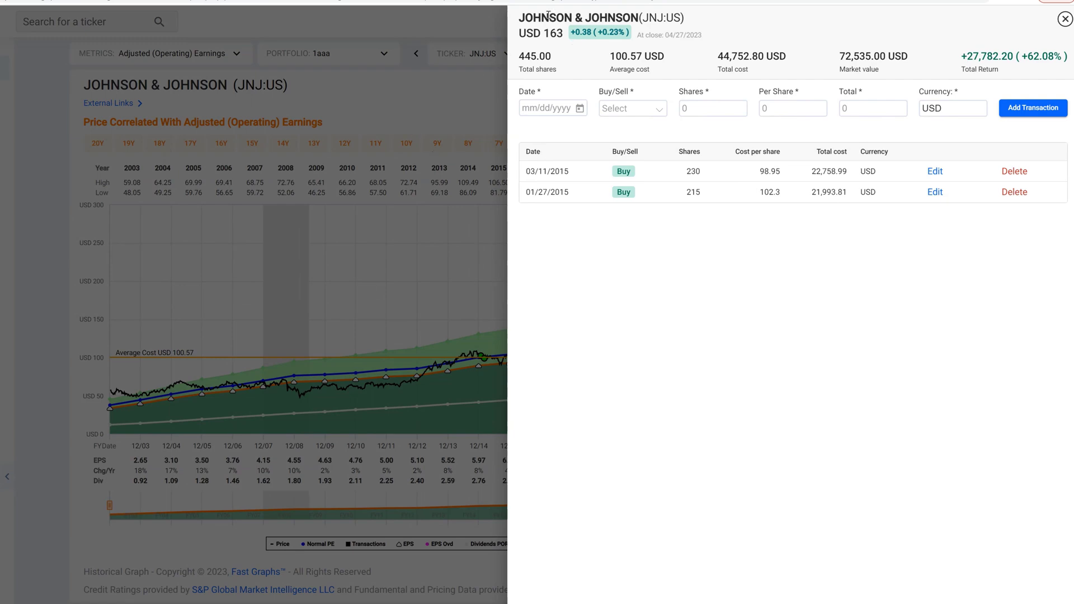
{"action": "left_click_drag", "start_coordinate": [520, 17], "coordinate": [638, 17]}
{"action": "left_click", "coordinate": [391, 117]}
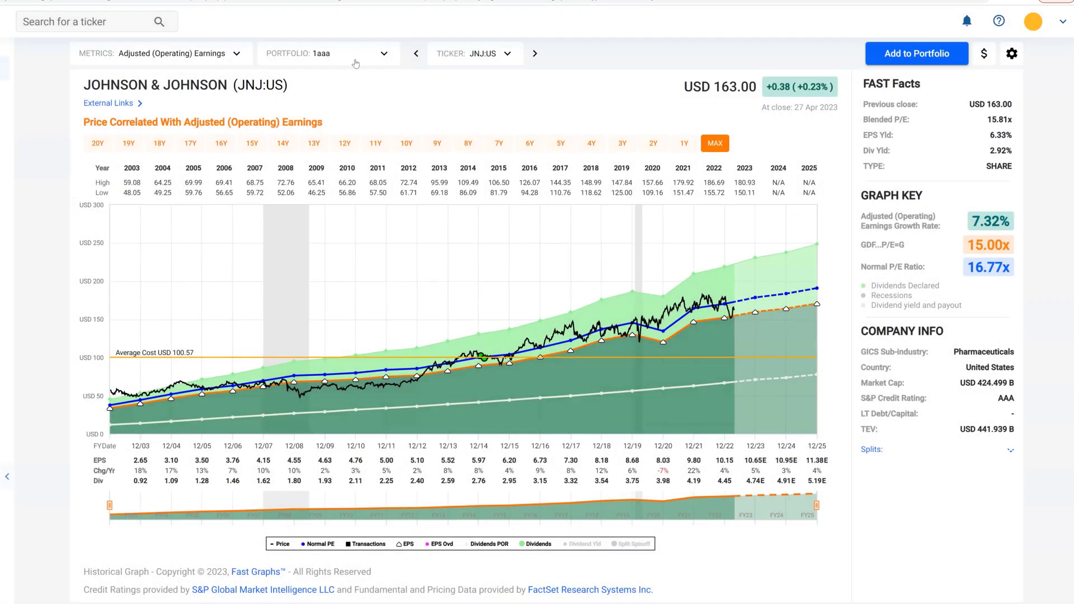
{"action": "left_click", "coordinate": [354, 56]}
{"action": "left_click", "coordinate": [295, 137]}
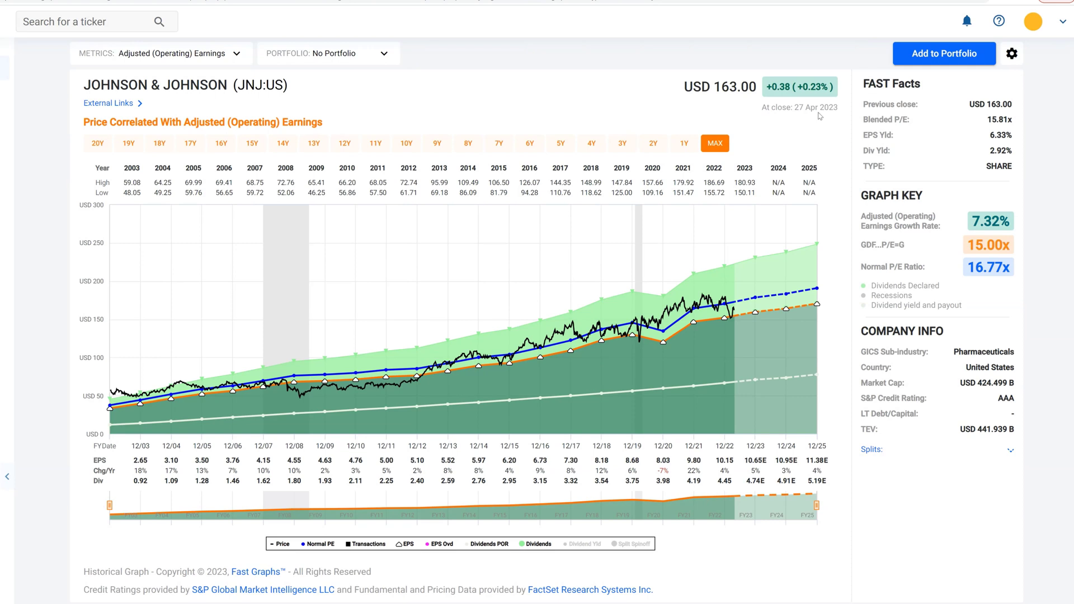